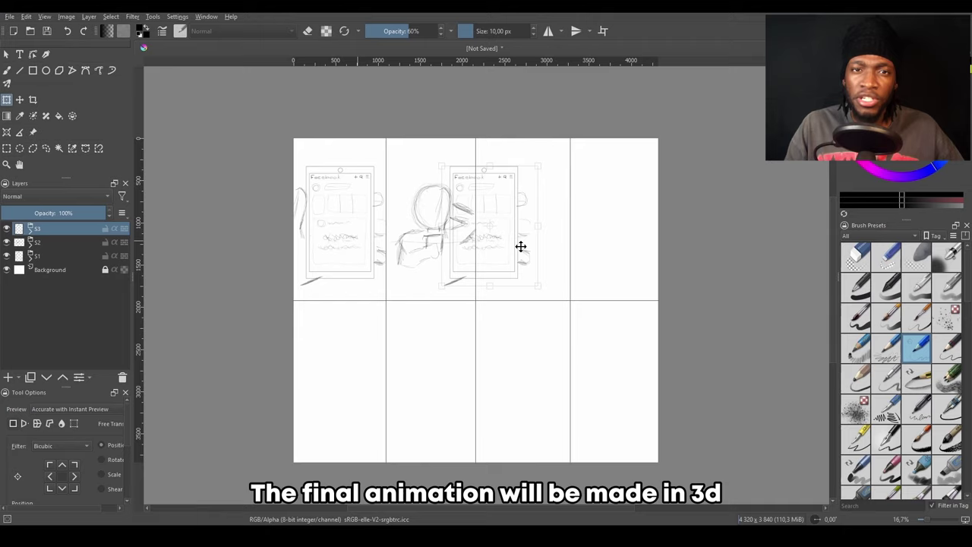
Step: Sketch the small figure's head and add hatch strokes beside its body
key(ctrl+t)
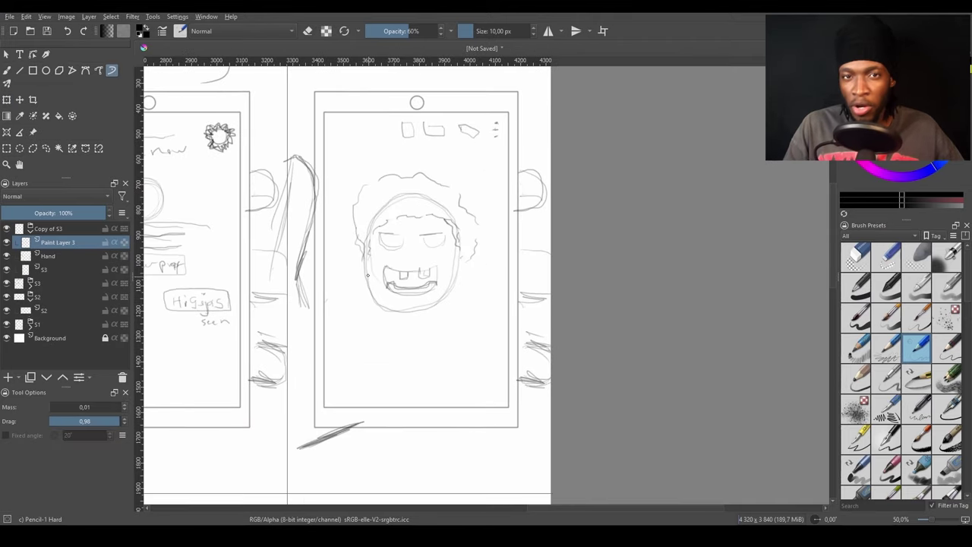
drag(322, 202, 339, 195)
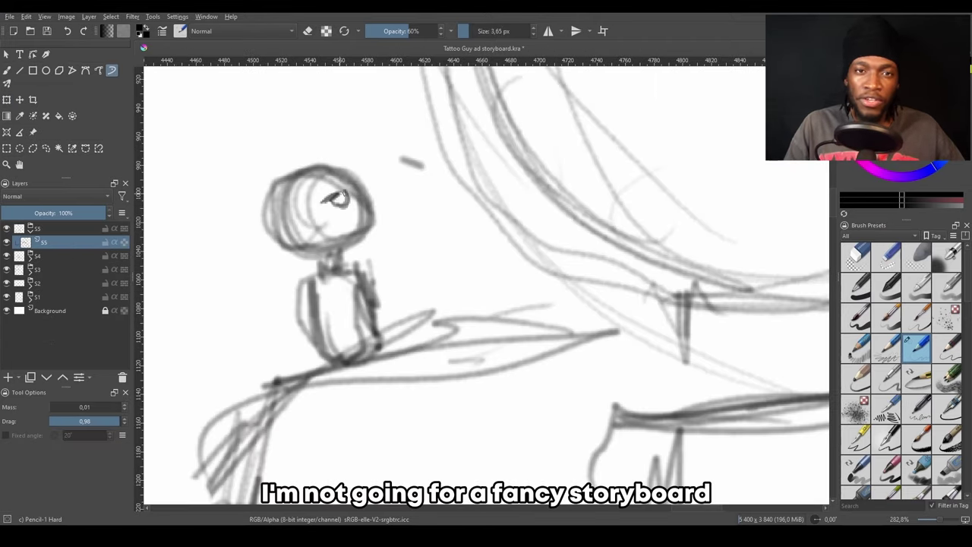
middle_drag(339, 198, 300, 198)
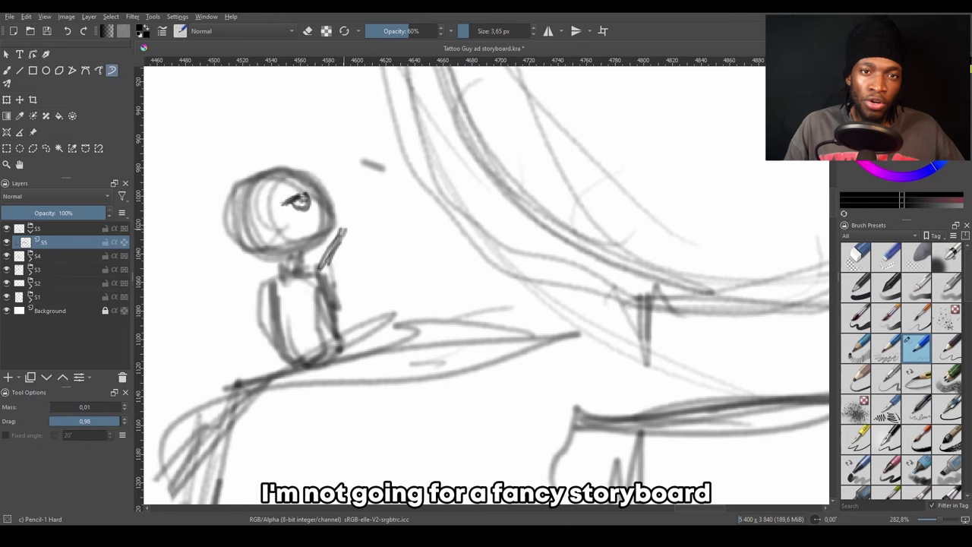
drag(345, 230, 323, 276)
drag(356, 231, 332, 275)
Step: Draw the seated figure's arm and darken the small circles inside the oval
key(1)
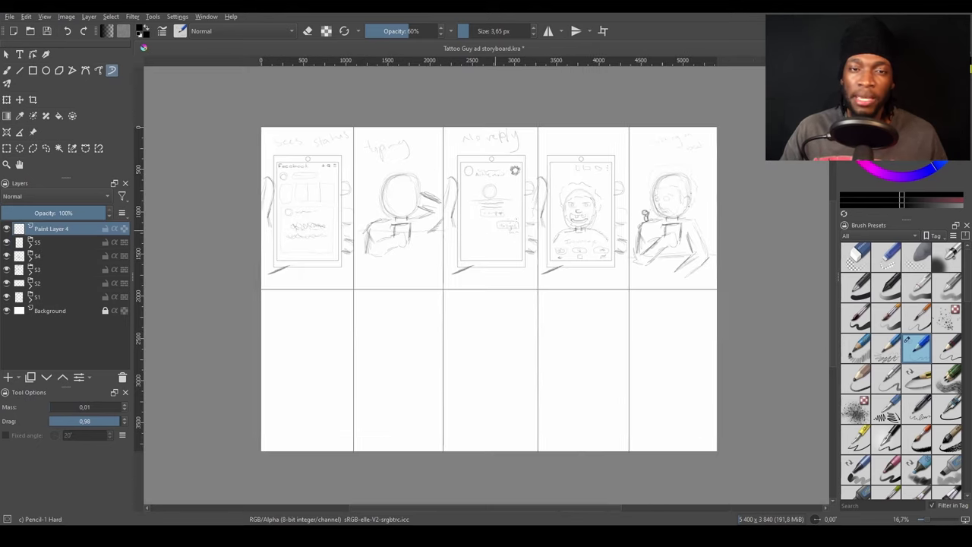
ctrl+scroll(486, 281, down, 3)
ctrl+scroll(490, 225, up, 5)
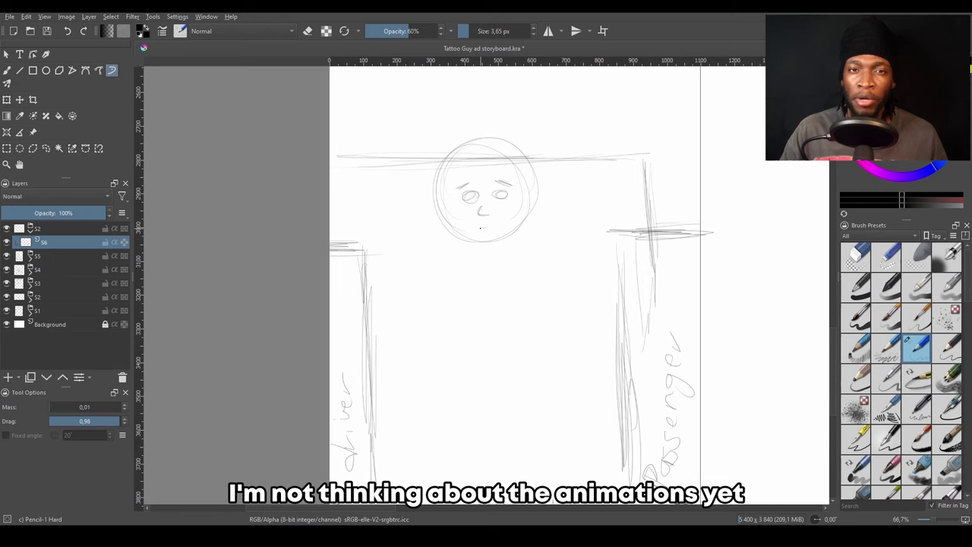
drag(453, 347, 497, 383)
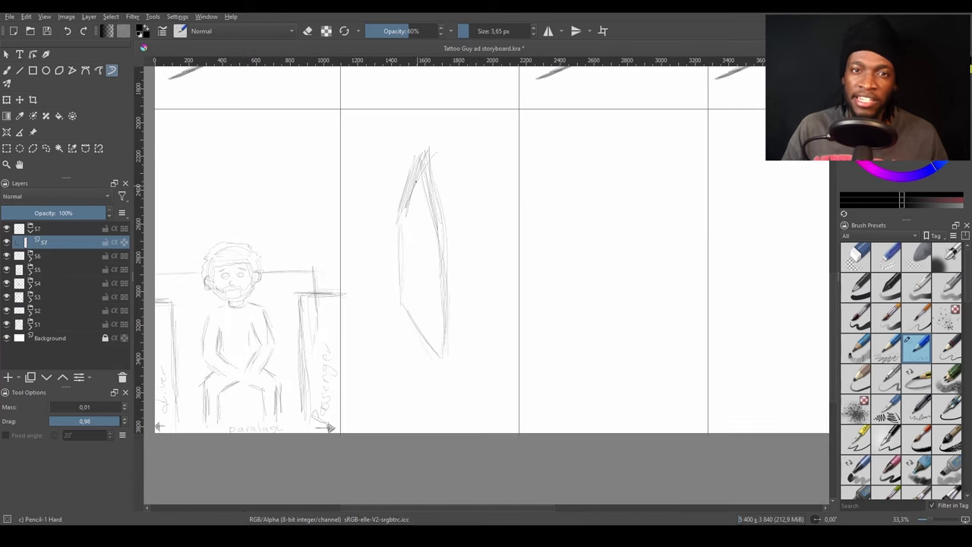
drag(404, 239, 388, 275)
mouse_move(418, 245)
mouse_down()
mouse_move(447, 238)
mouse_move(430, 257)
mouse_up()
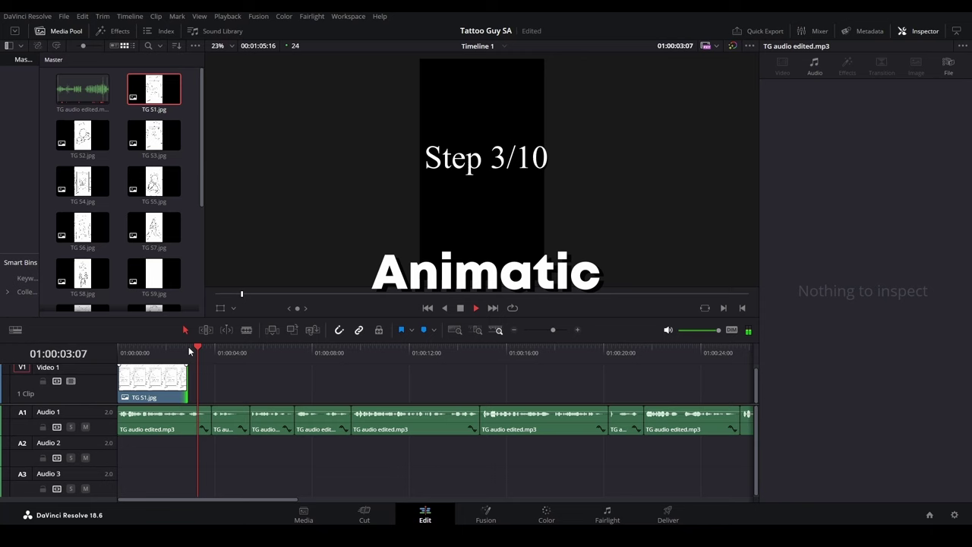
Step: Add TG S2 and TG S3 after TG S1, trim each to the audio, and play back
drag(82, 135, 243, 380)
drag(332, 384, 212, 382)
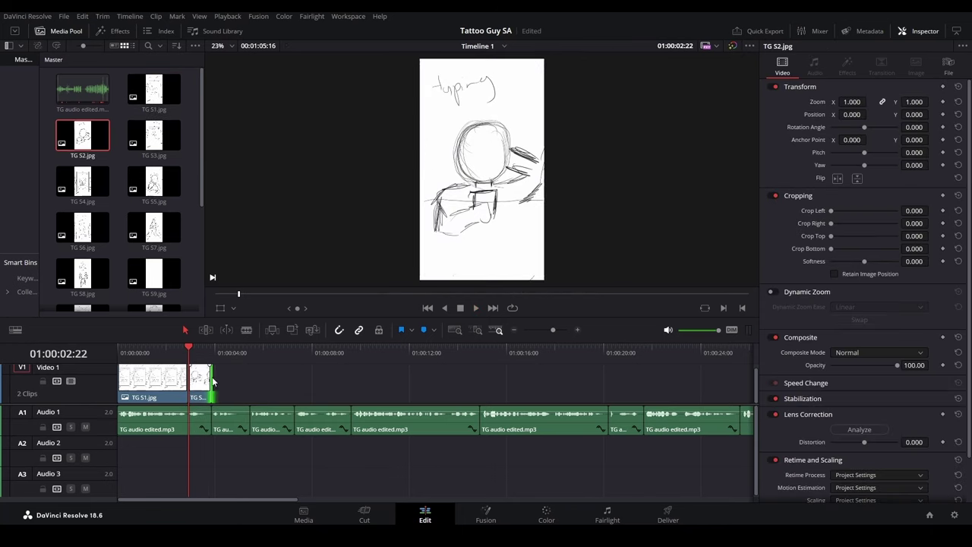
drag(154, 135, 251, 380)
drag(403, 380, 251, 380)
click(122, 350)
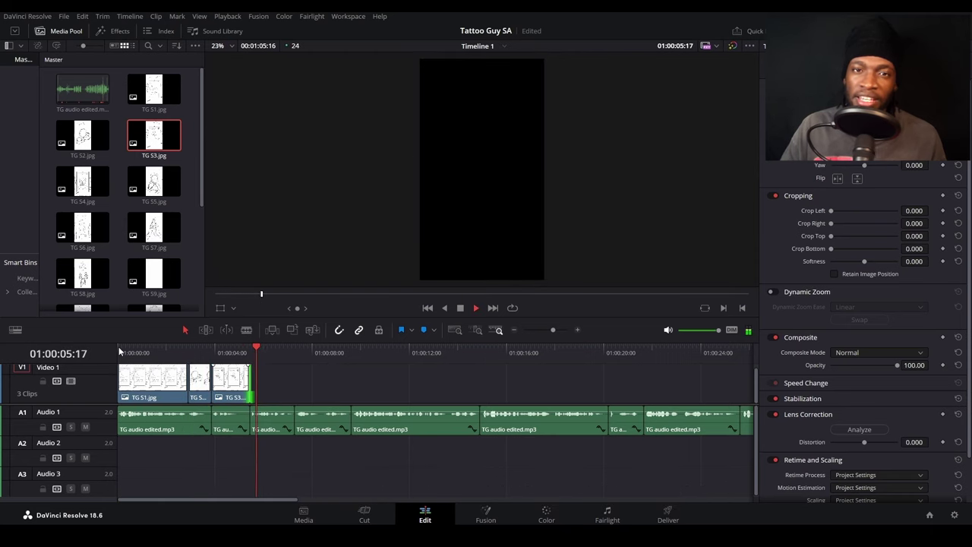
key(space)
Step: Add TG S4 and TG S5 to Video 1, trim their ends, and review playback
drag(82, 180, 259, 380)
drag(380, 380, 293, 382)
click(121, 353)
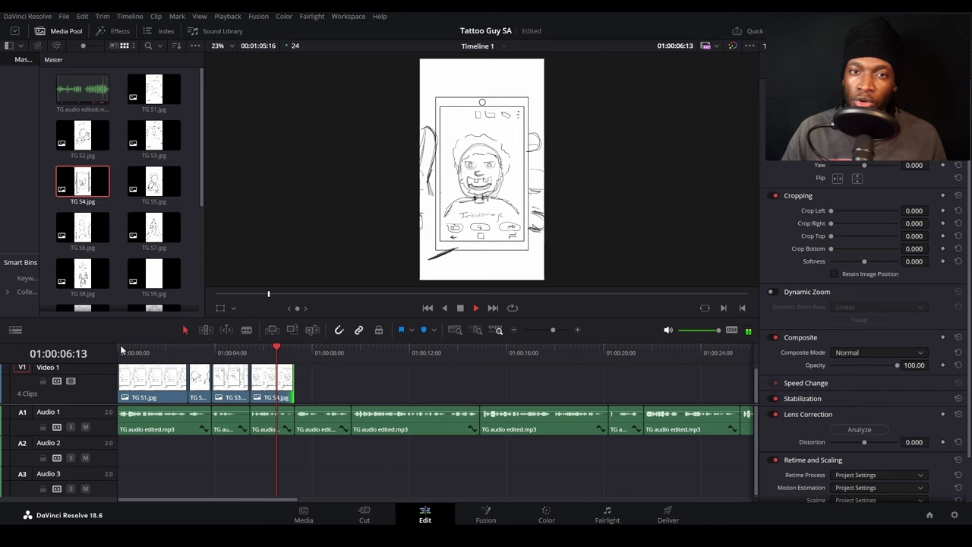
drag(155, 180, 319, 397)
drag(448, 382, 351, 382)
click(255, 348)
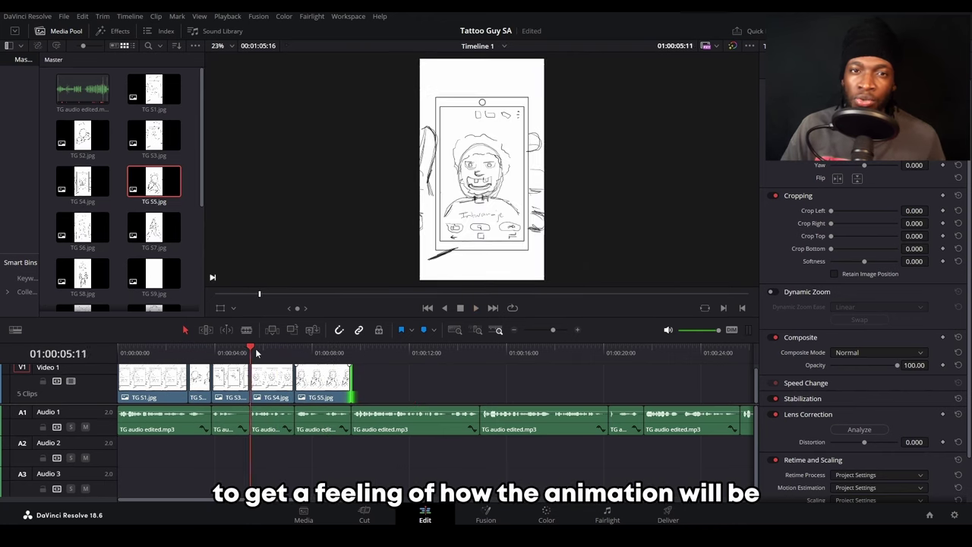
key(space)
click(352, 353)
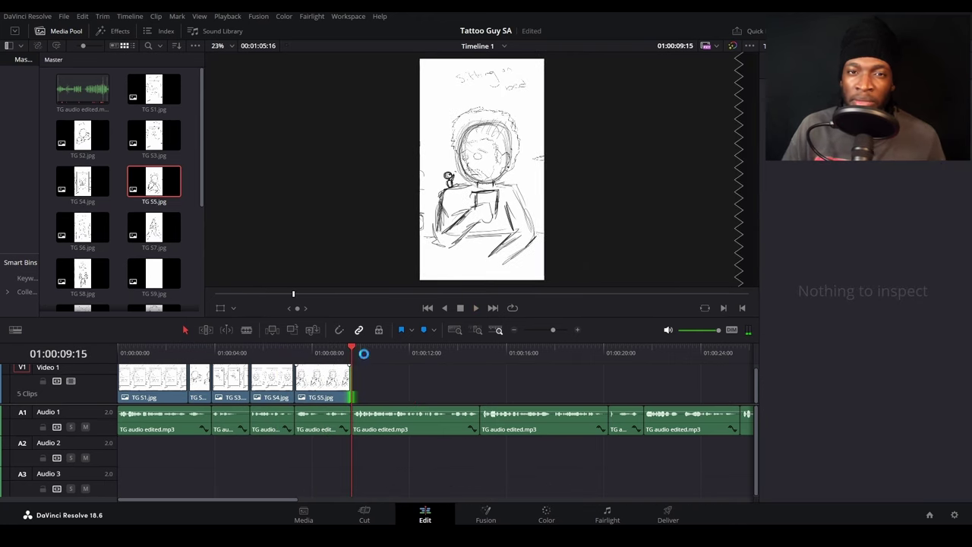
key(space)
Step: Add TG S6, lengthened for the longer line, and TG S7, trimmed shorter, then review
click(82, 227)
drag(82, 226, 410, 384)
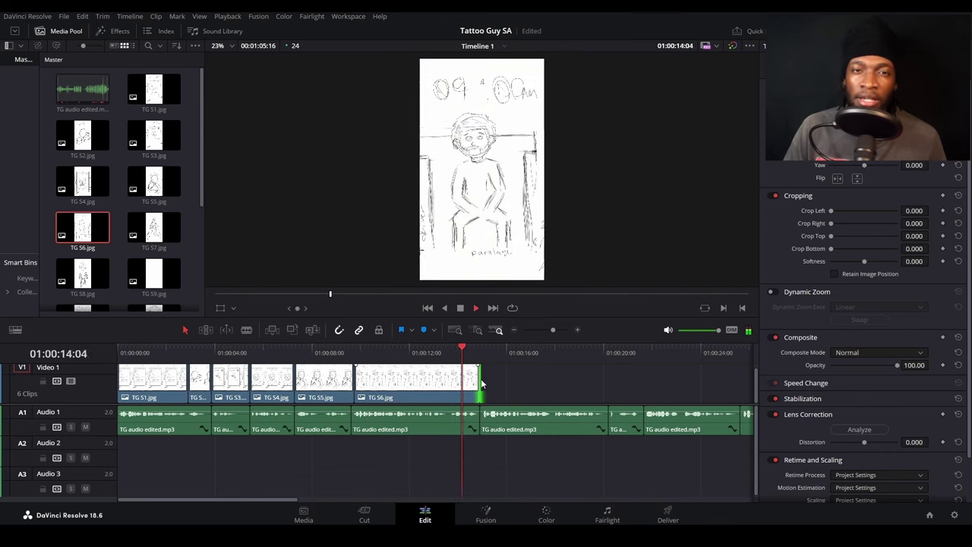
drag(479, 380, 610, 379)
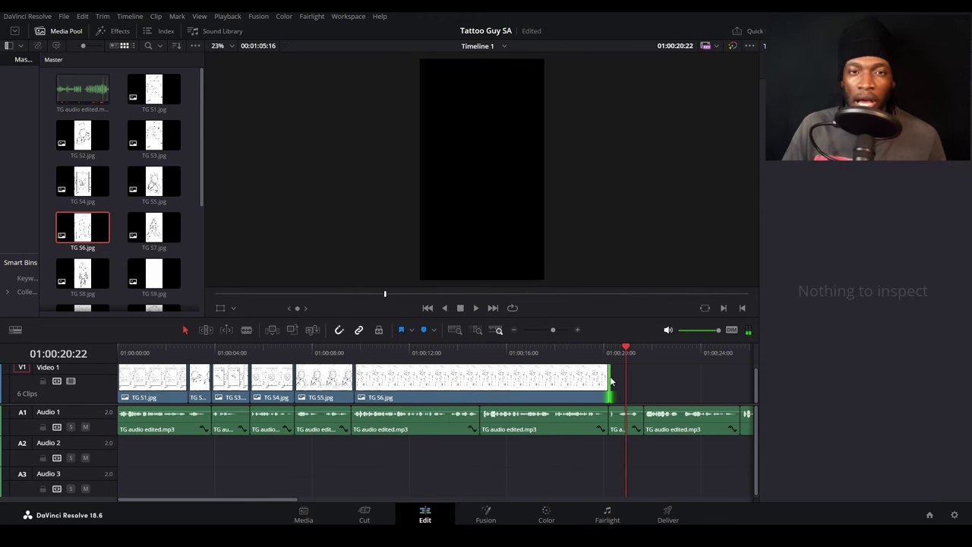
scroll(614, 382, right, 3)
click(154, 228)
drag(154, 228, 410, 383)
drag(493, 379, 408, 380)
click(339, 351)
key(space)
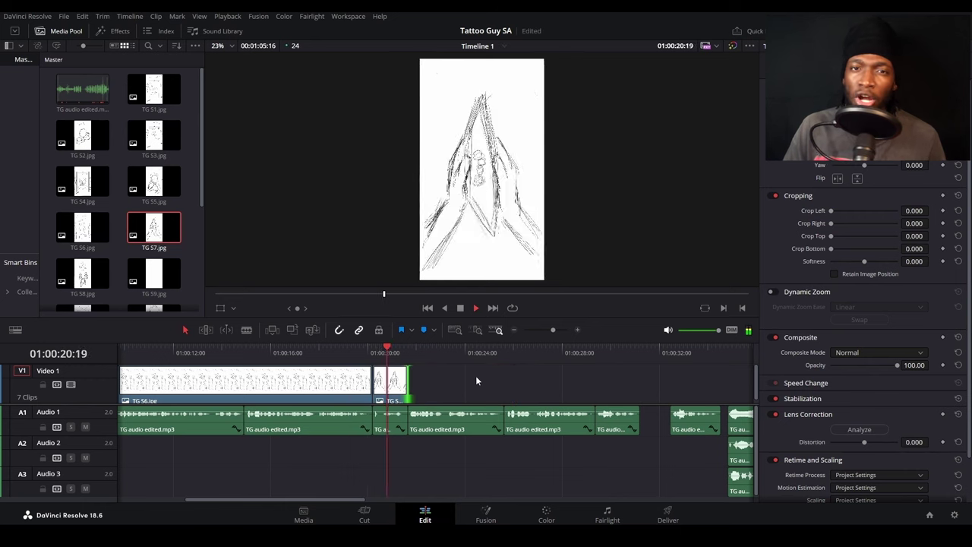
key(space)
Step: Add the remaining storyboard images through TG S12 to the end of Video 1
click(94, 271)
drag(94, 271, 426, 384)
scroll(121, 190, down, 3)
drag(155, 215, 562, 380)
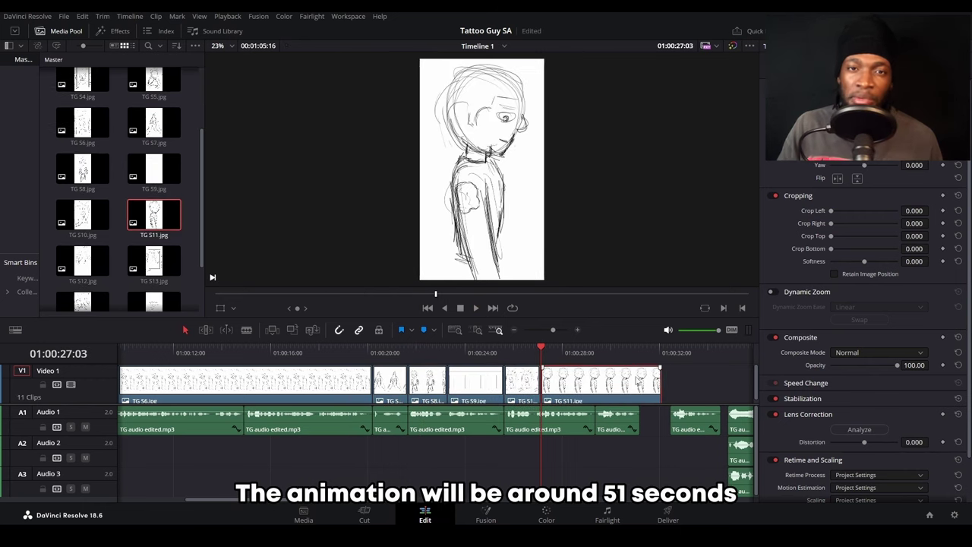
click(504, 353)
key(space)
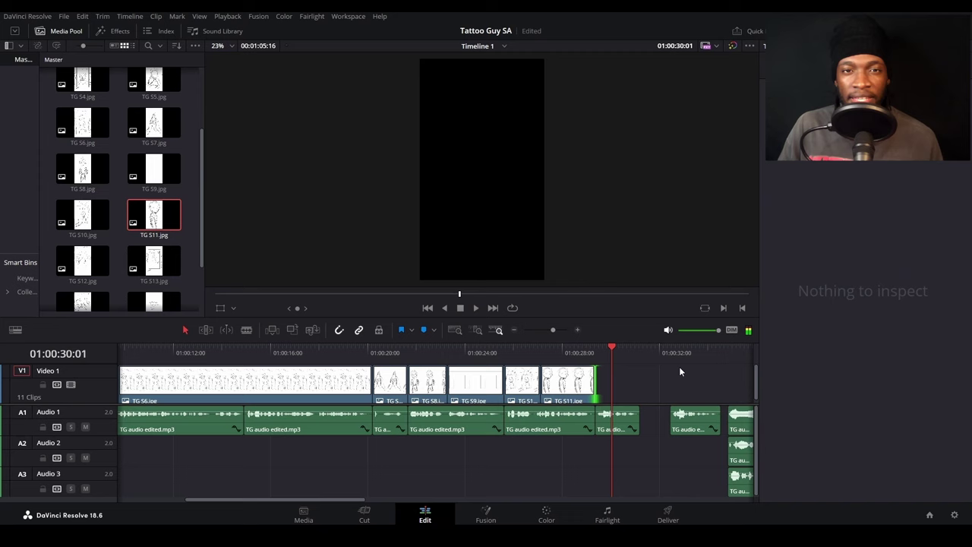
key(space)
drag(82, 260, 437, 384)
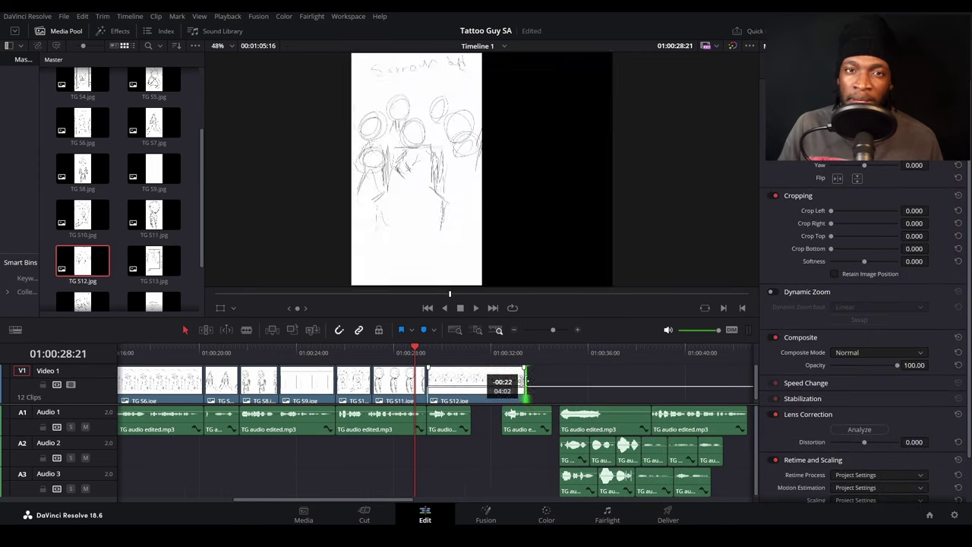
Step: Review the ending and extend TG S2 on Video 2 and TG S16 to last longer
click(424, 352)
key(space)
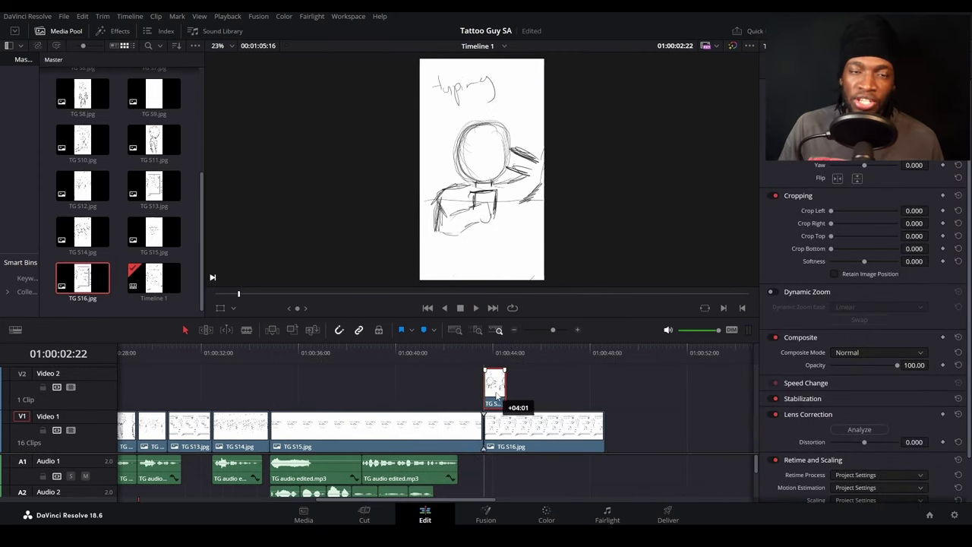
click(448, 353)
key(space)
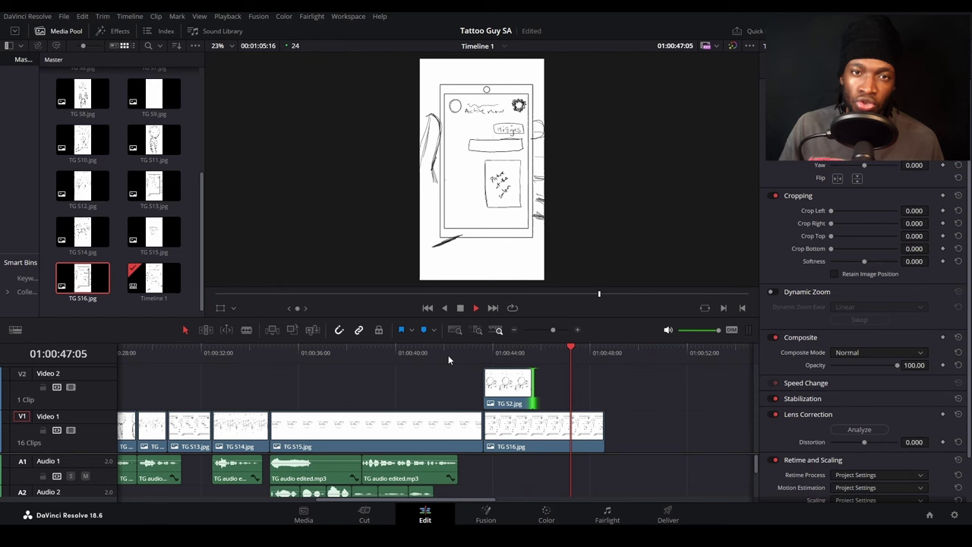
click(500, 352)
drag(534, 385, 584, 383)
click(509, 353)
drag(604, 429, 619, 430)
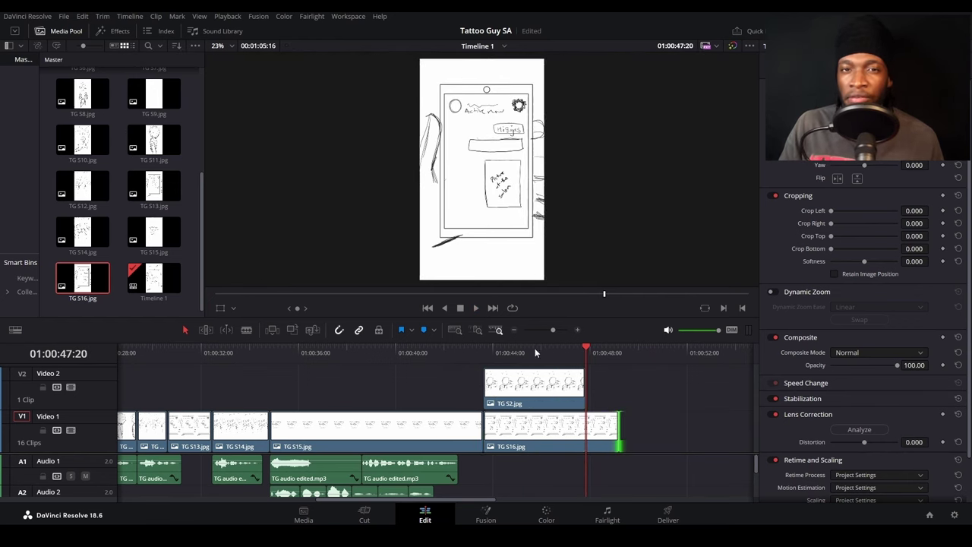
click(513, 352)
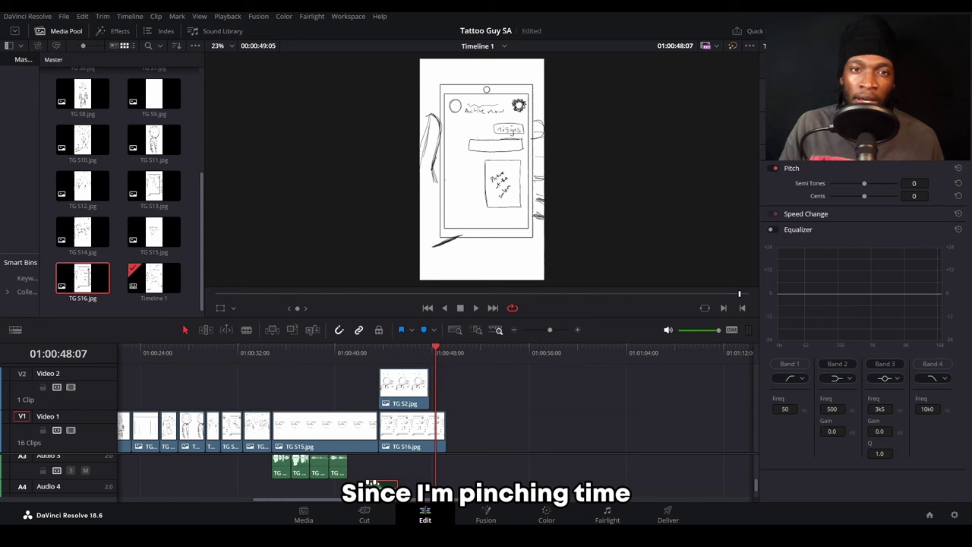
Step: Place the ES_Crescendo suspense music clip on Audio 2 and shift it later
click(380, 488)
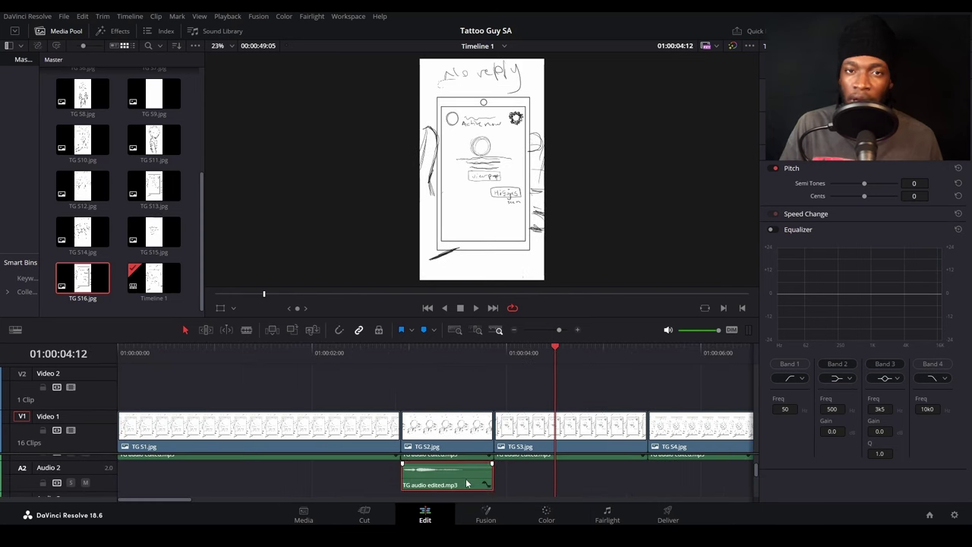
click(325, 353)
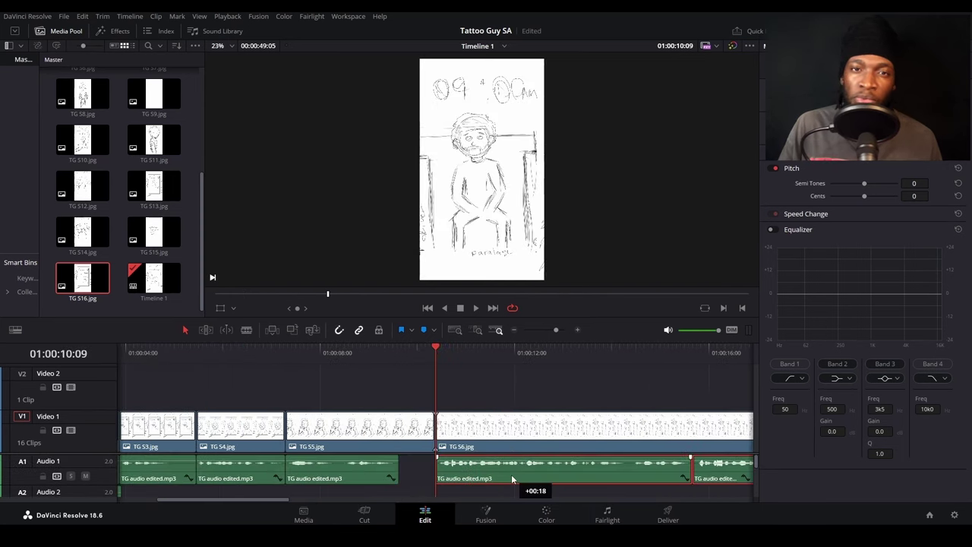
drag(513, 479, 506, 393)
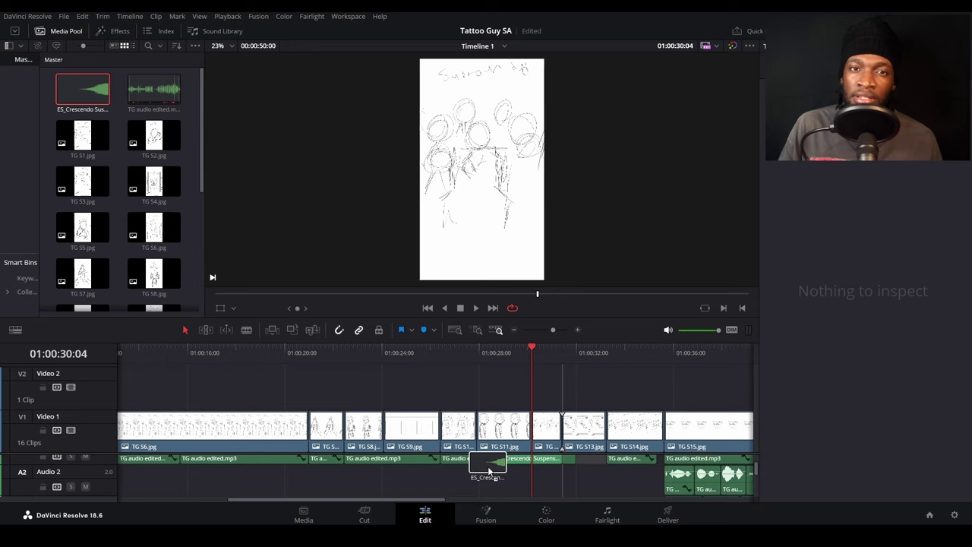
drag(553, 490, 611, 491)
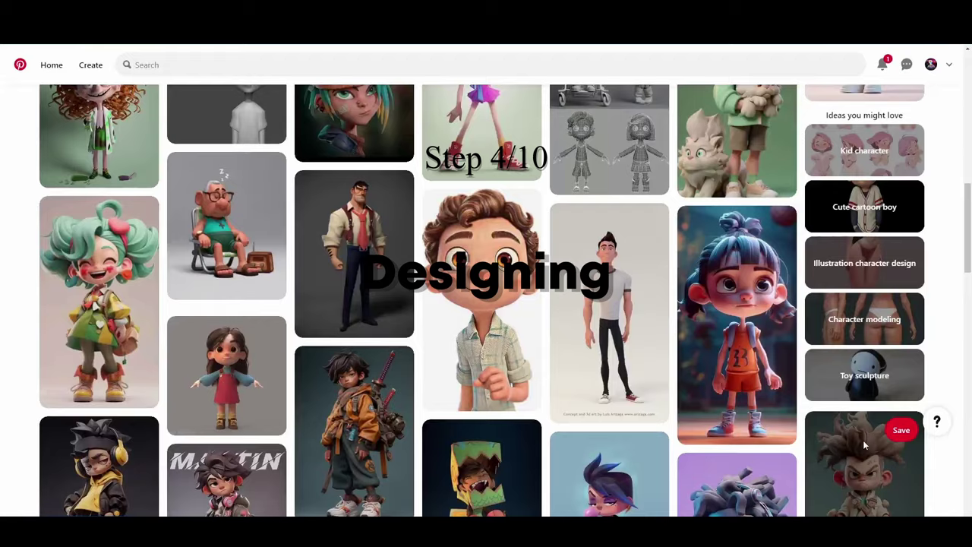
Step: Scroll through the Pinterest feed of stylized 3D character pins
scroll(863, 444, down, 4)
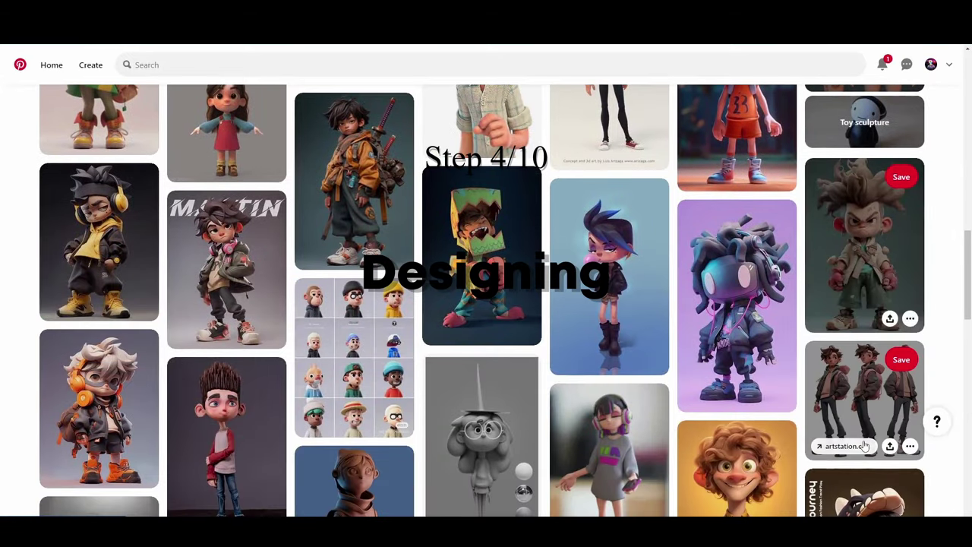
scroll(863, 447, down, 2)
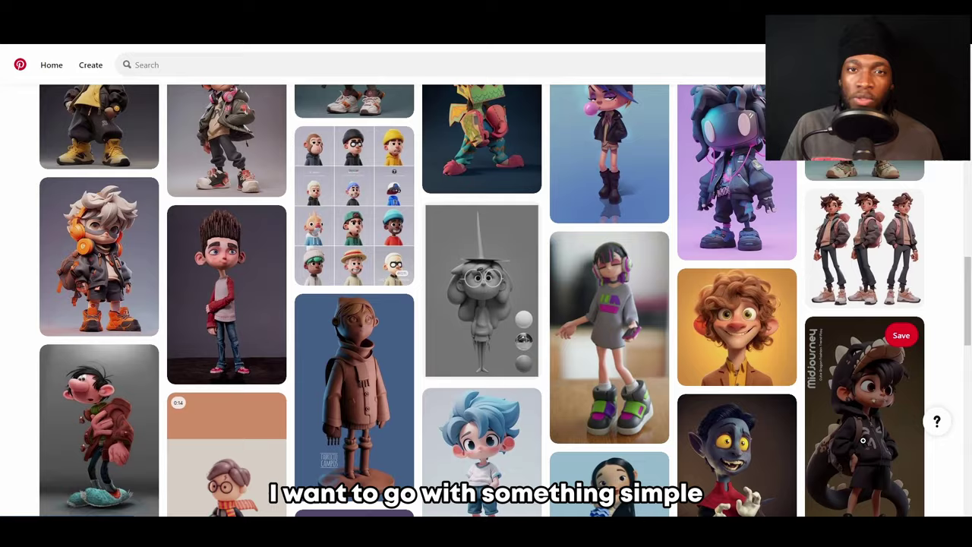
scroll(863, 441, down, 1)
scroll(863, 441, down, 1)
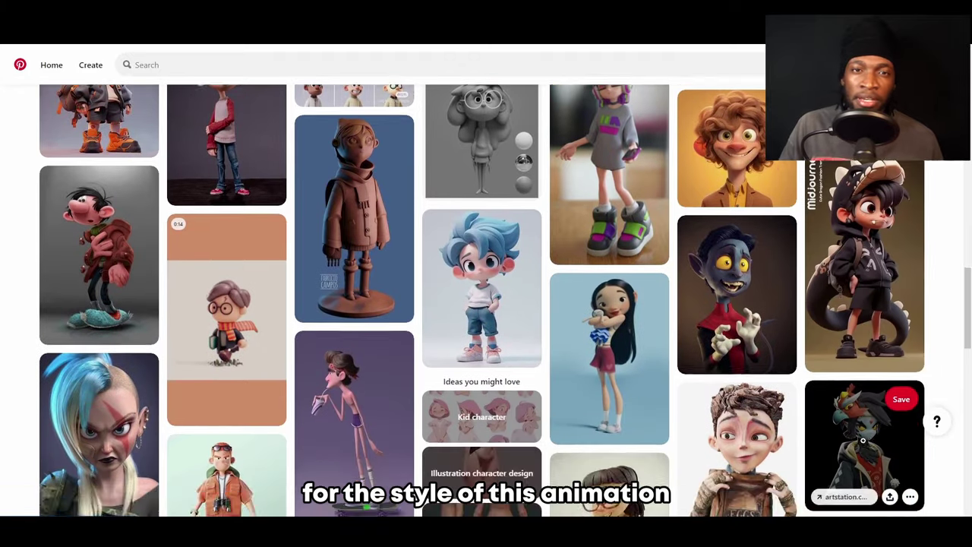
scroll(863, 440, down, 4)
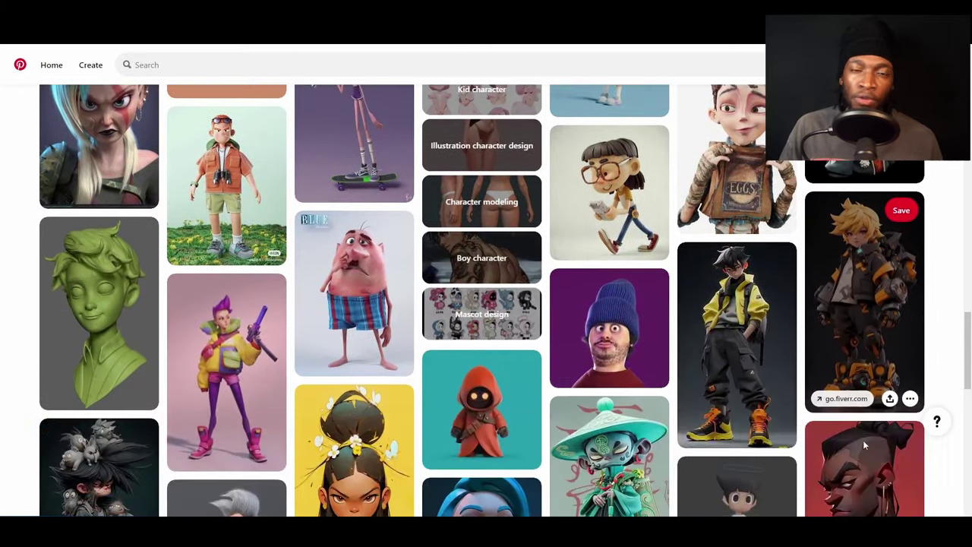
scroll(863, 445, down, 3)
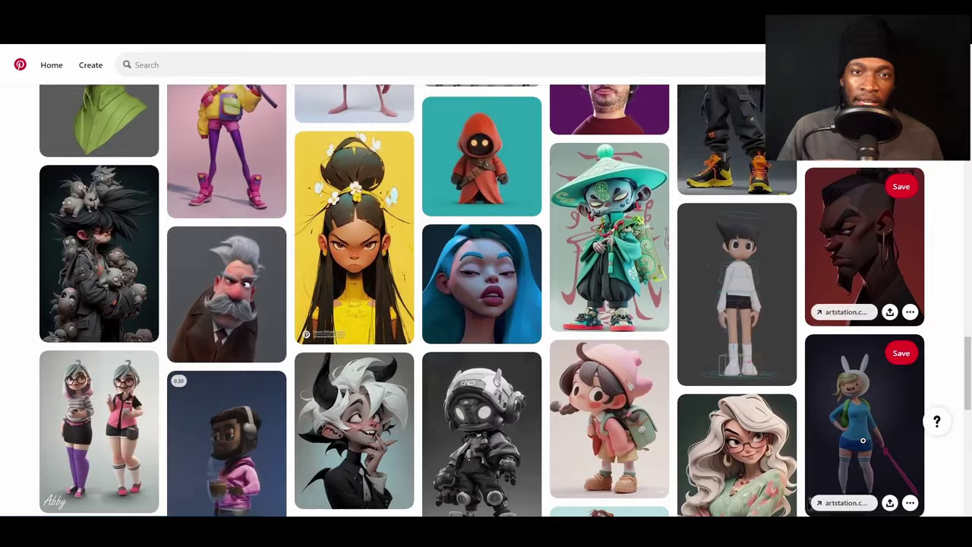
scroll(863, 441, down, 1)
scroll(863, 440, down, 2)
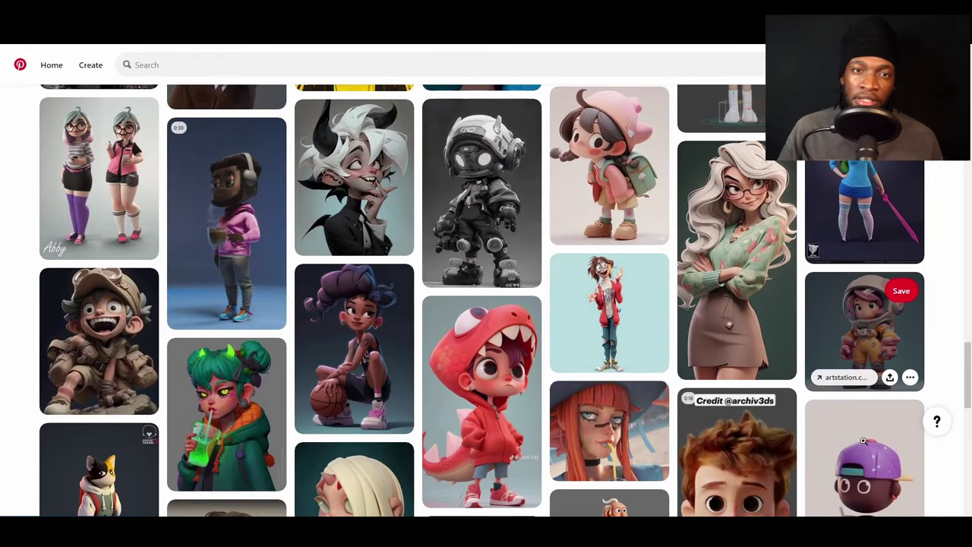
scroll(863, 441, down, 2)
scroll(863, 442, down, 2)
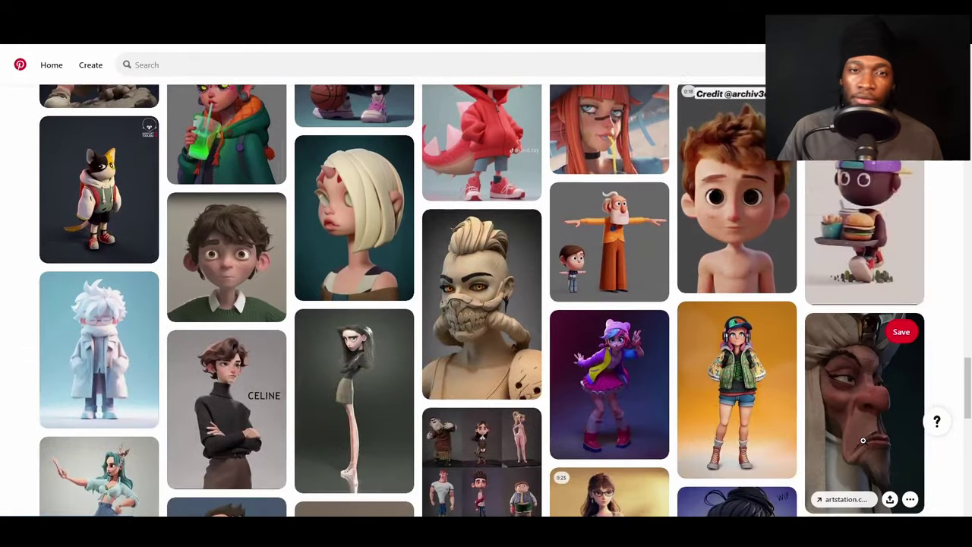
scroll(863, 442, down, 1)
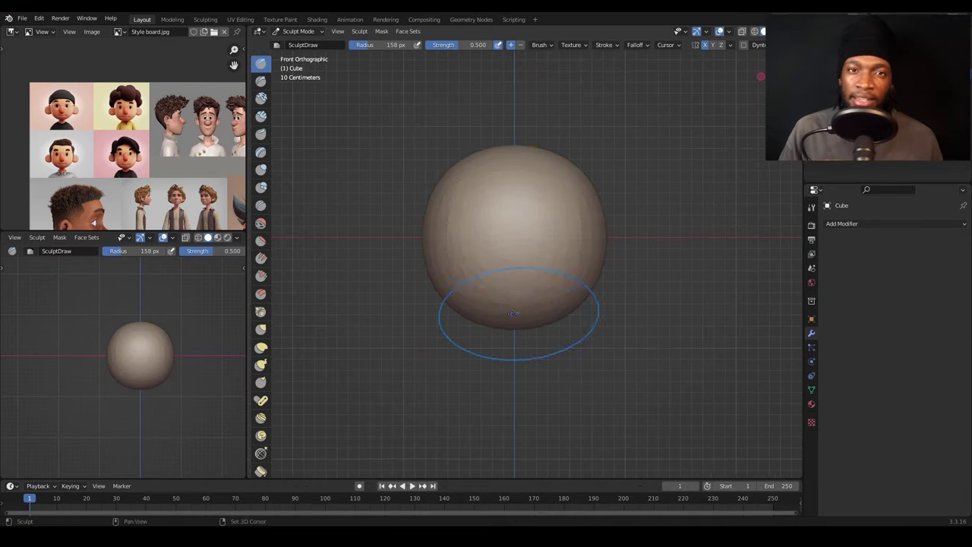
Step: Pull the back of the head outward from the side view
scroll(521, 304, down, 3)
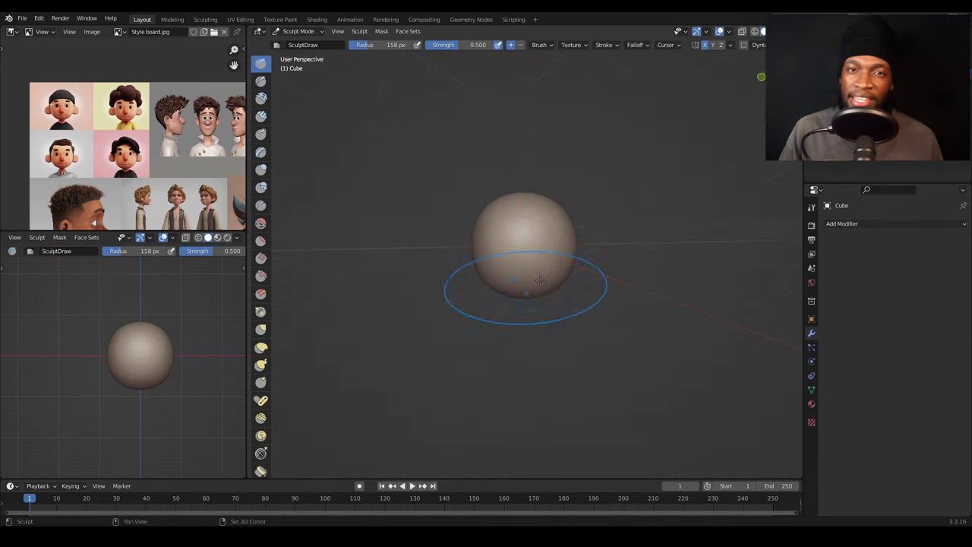
scroll(552, 320, up, 2)
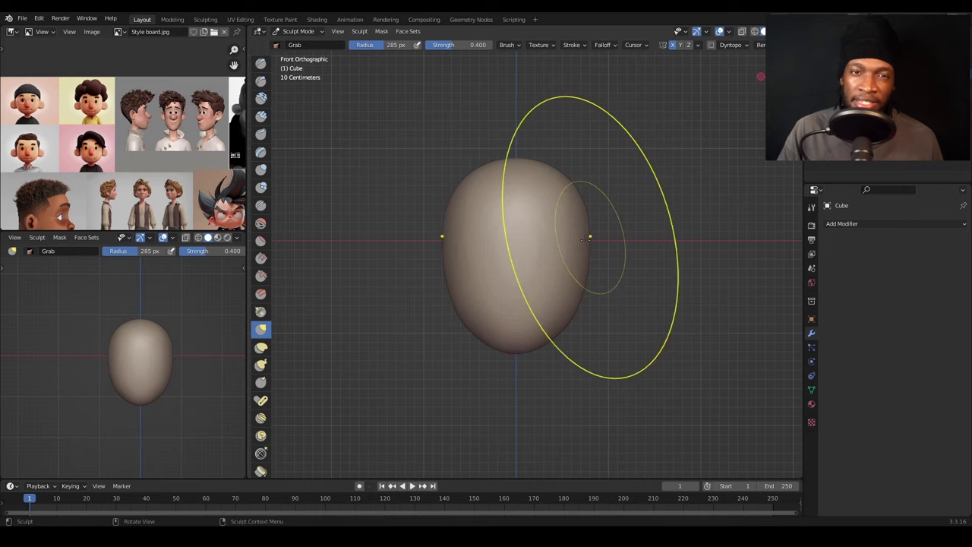
key(KP_3)
drag(601, 215, 580, 228)
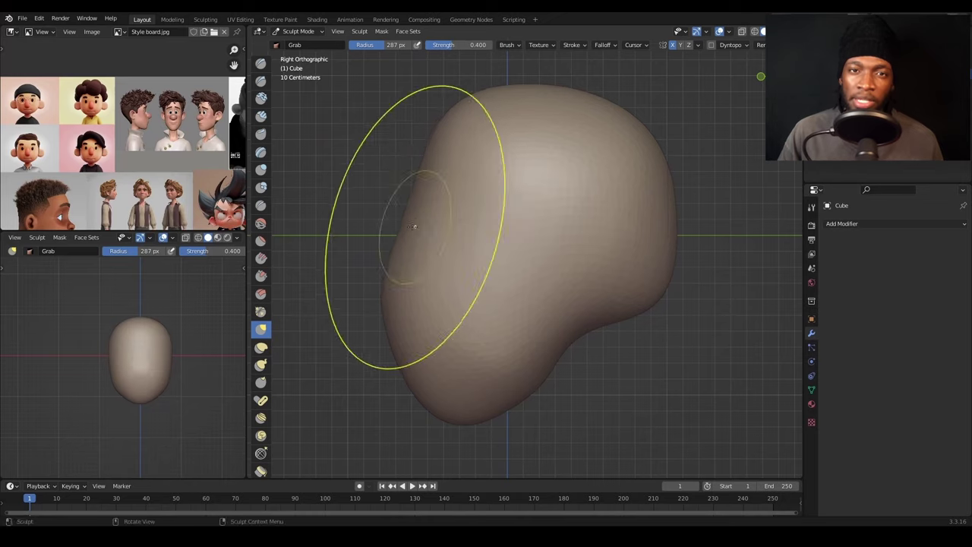
Step: Add a subdivided, scaled-down cube for the nose and build clay along the nose bridge
key(KP_7)
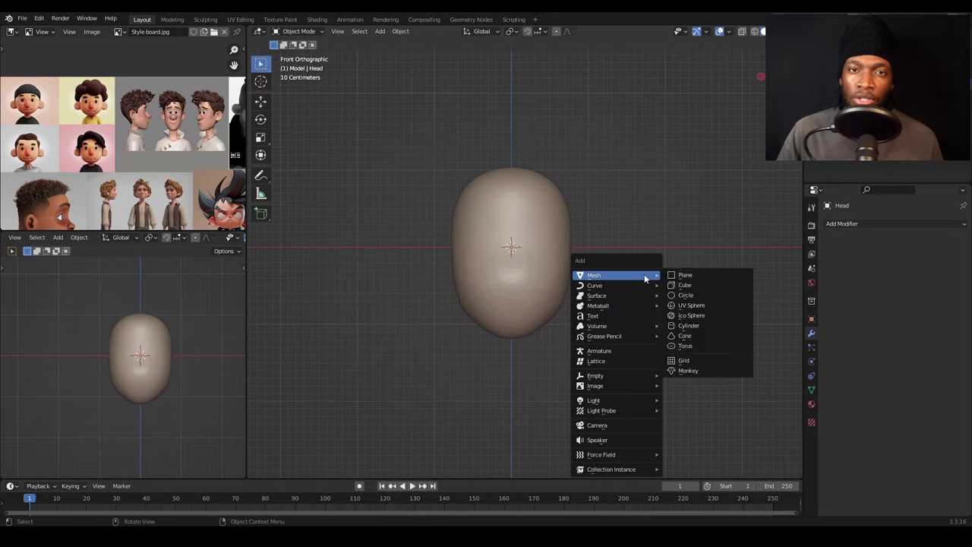
click(676, 289)
key(ctrl+3)
key(s)
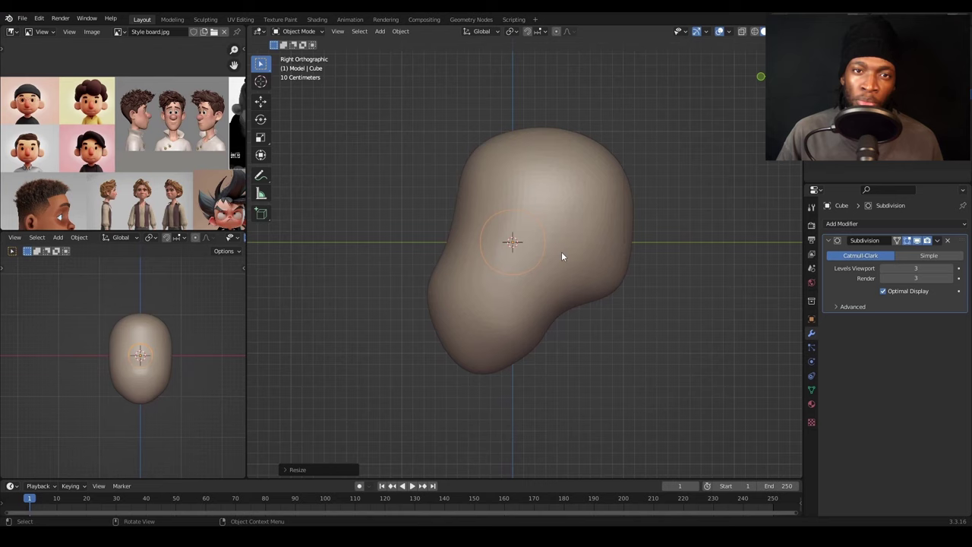
key(s)
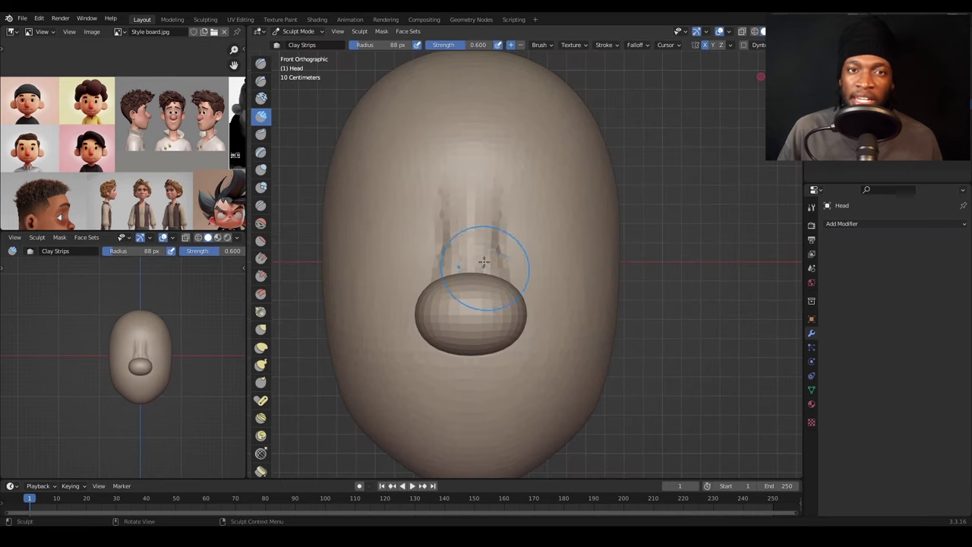
mouse_move(487, 191)
mouse_down()
mouse_move(494, 140)
mouse_move(519, 193)
mouse_up()
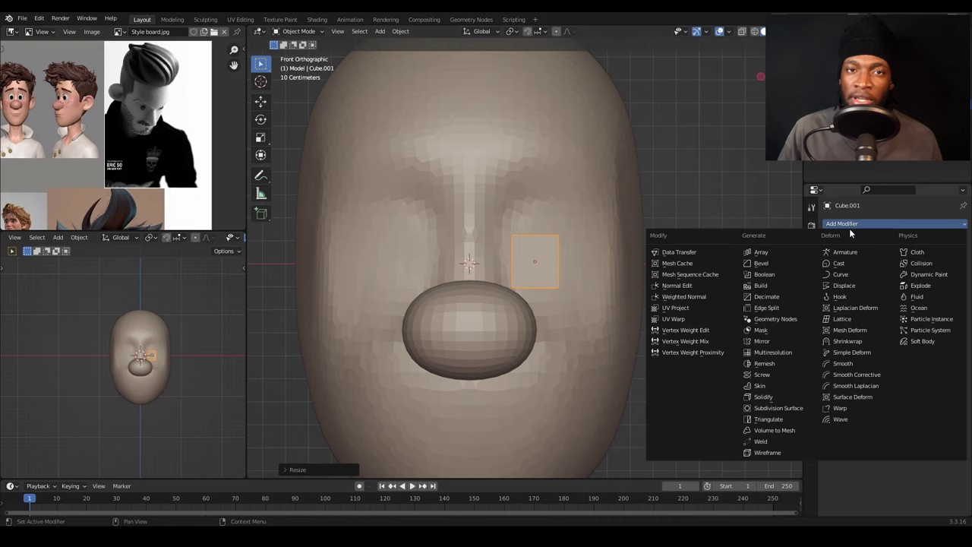
Step: Add a level-3 subdivided ear with a Mirror modifier and sculpt its inner curve
click(760, 410)
key(ctrl+3)
scroll(525, 293, up, 3)
key(KP_3)
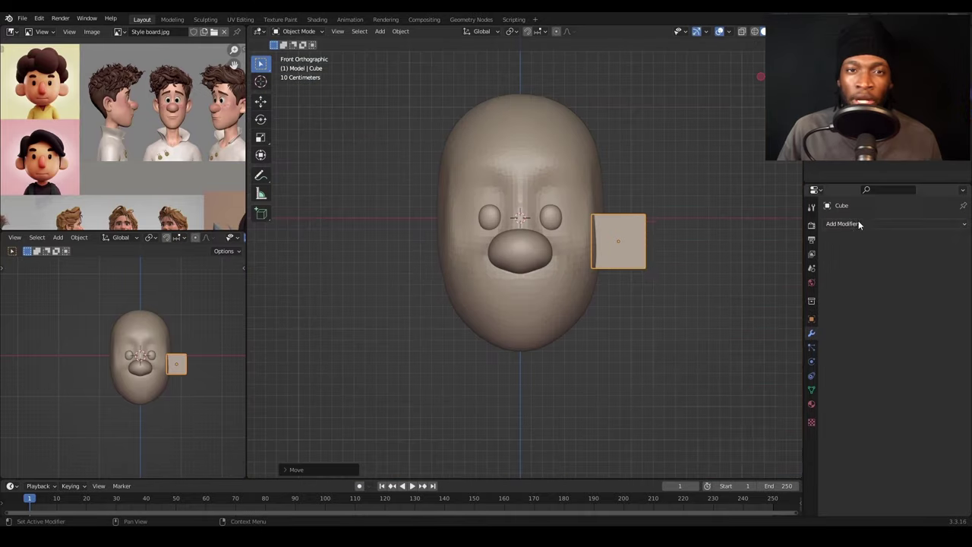
click(859, 224)
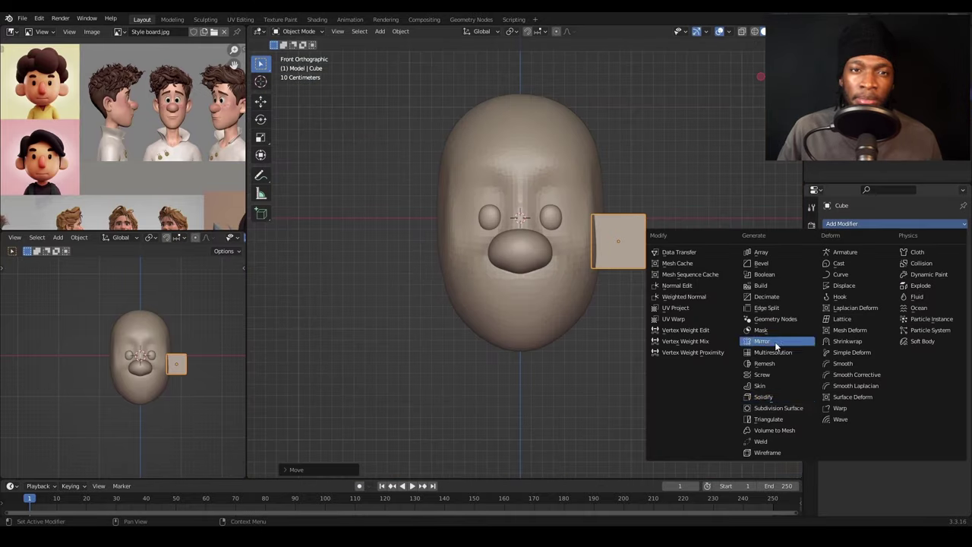
click(779, 341)
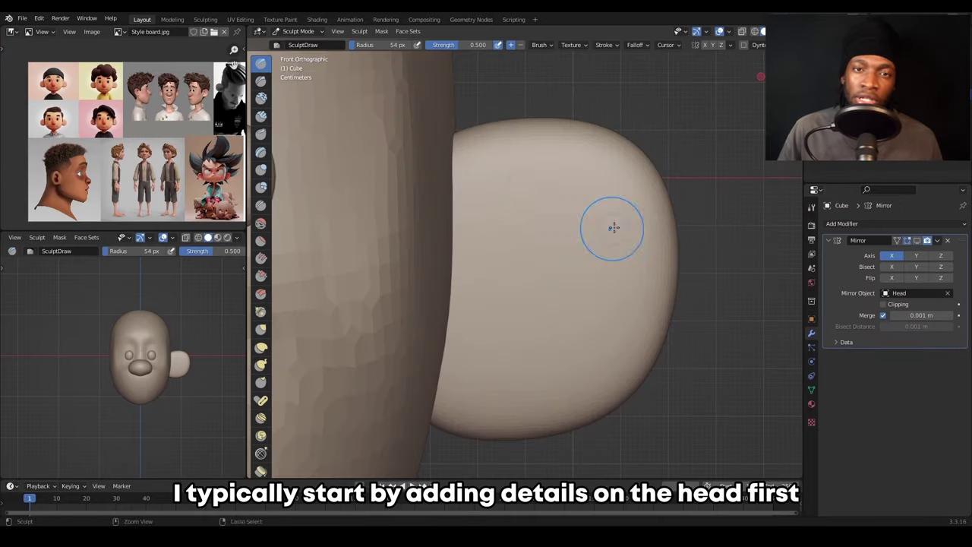
mouse_move(507, 239)
mouse_down()
mouse_move(545, 298)
mouse_move(501, 346)
mouse_up()
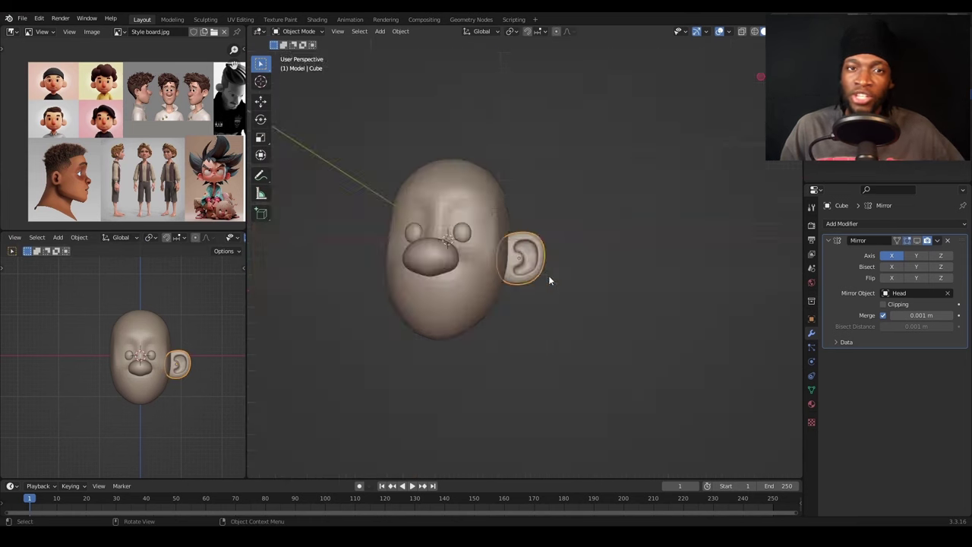
click(549, 275)
key(KP_7)
Step: Stretch the neck block and resize the torso, tapering its top edge into shoulders
key(g)
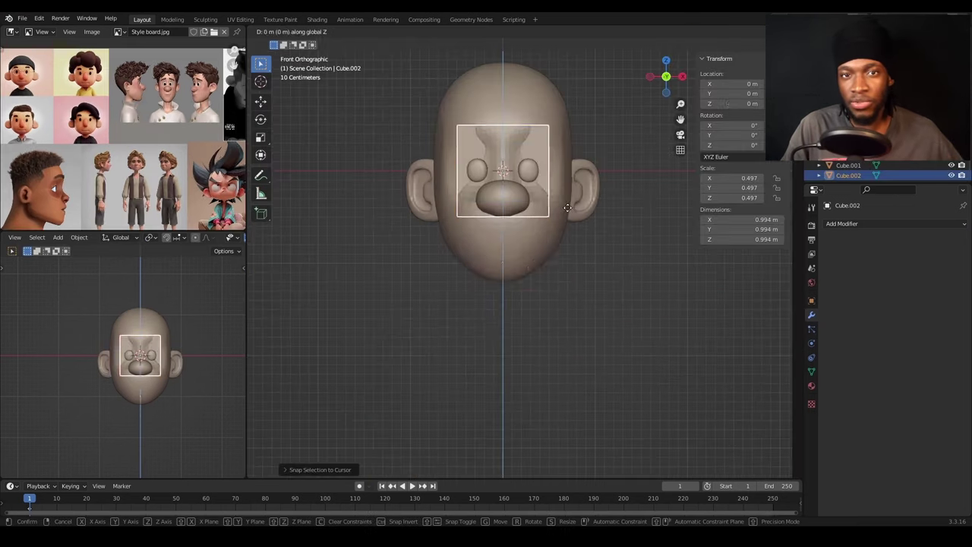
key(KP_3)
key(s)
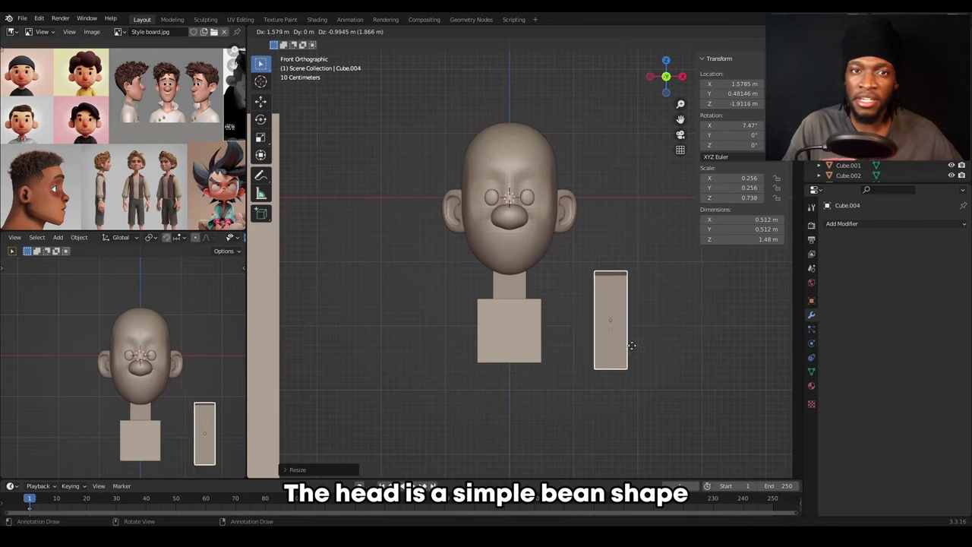
key(r)
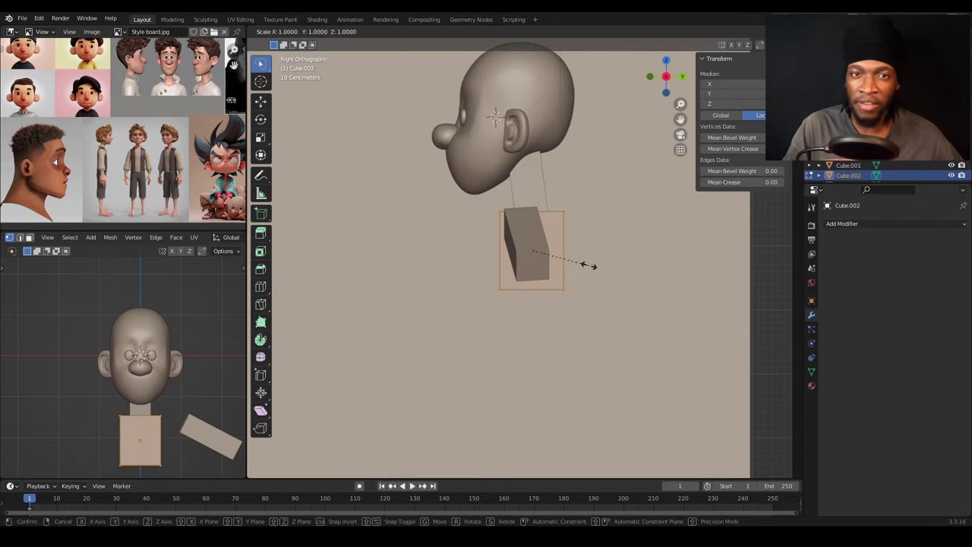
click(636, 276)
key(s)
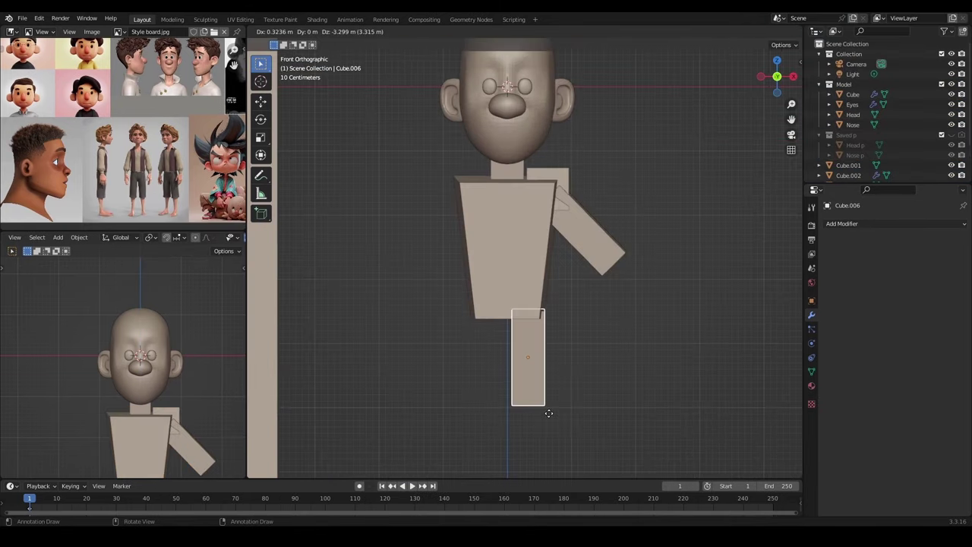
Step: Place the leg block, slide its vertices front-back, position a new edge loop and enable X-ray
shift+middle_drag(547, 413, 546, 300)
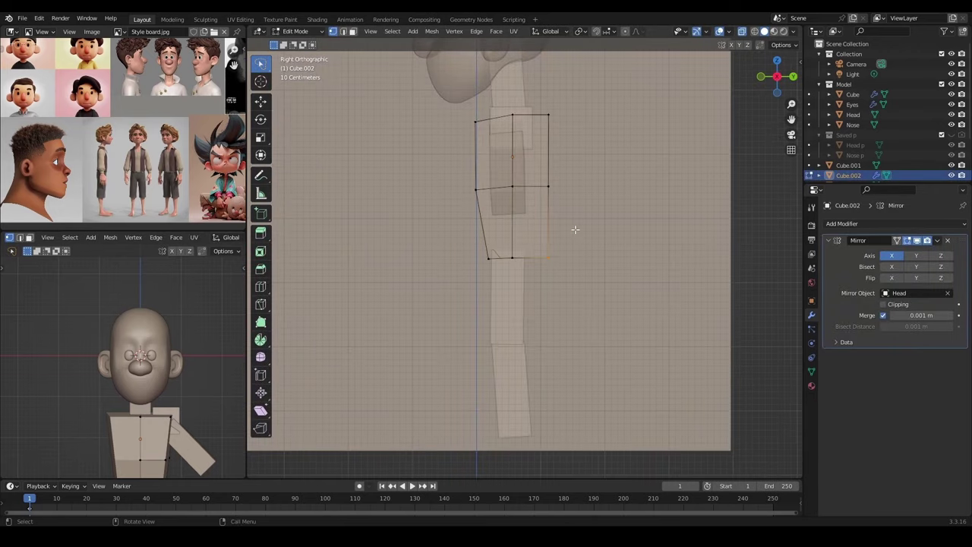
key(g)
key(y)
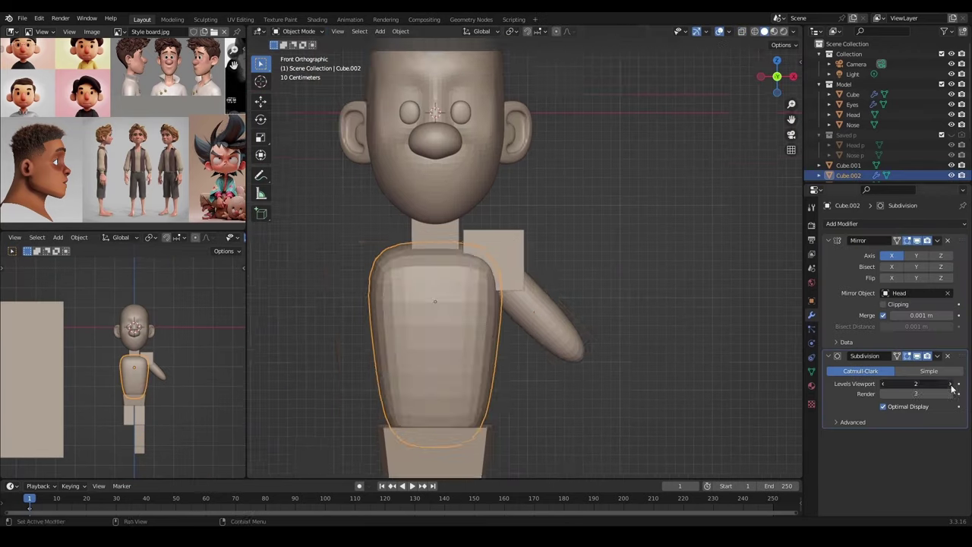
key(g)
key(g)
click(474, 267)
key(alt+z)
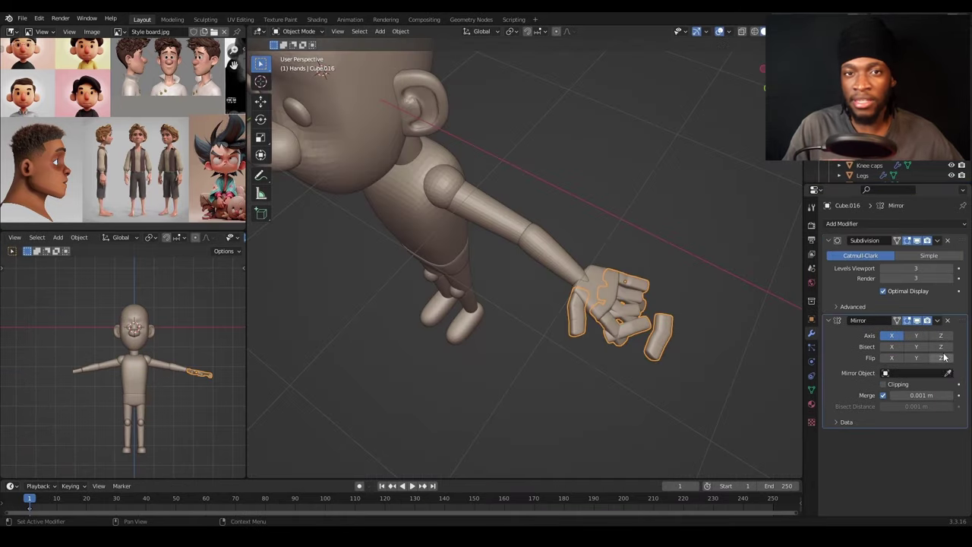
Step: Crease a sharp line between the upper and lower lips on the head
middle_drag(570, 154, 558, 280)
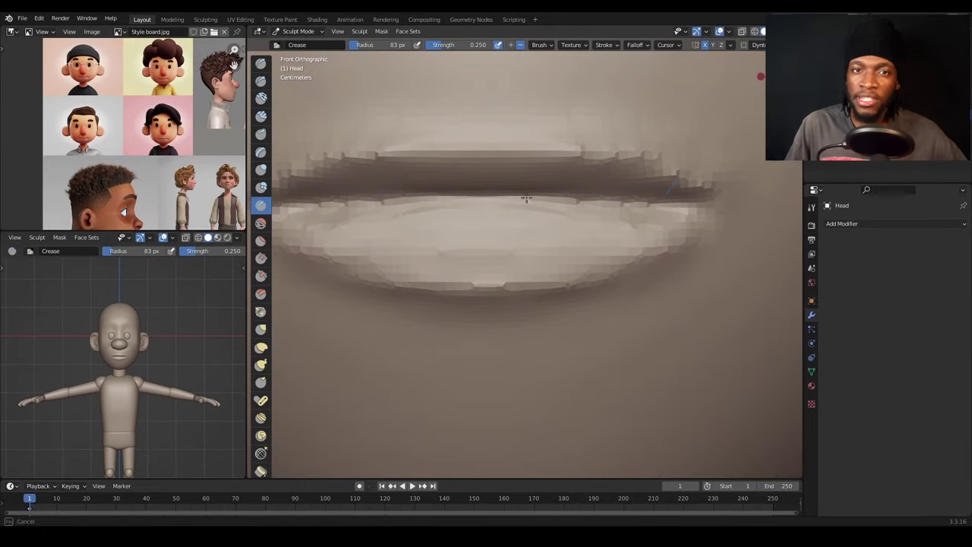
drag(566, 193, 403, 195)
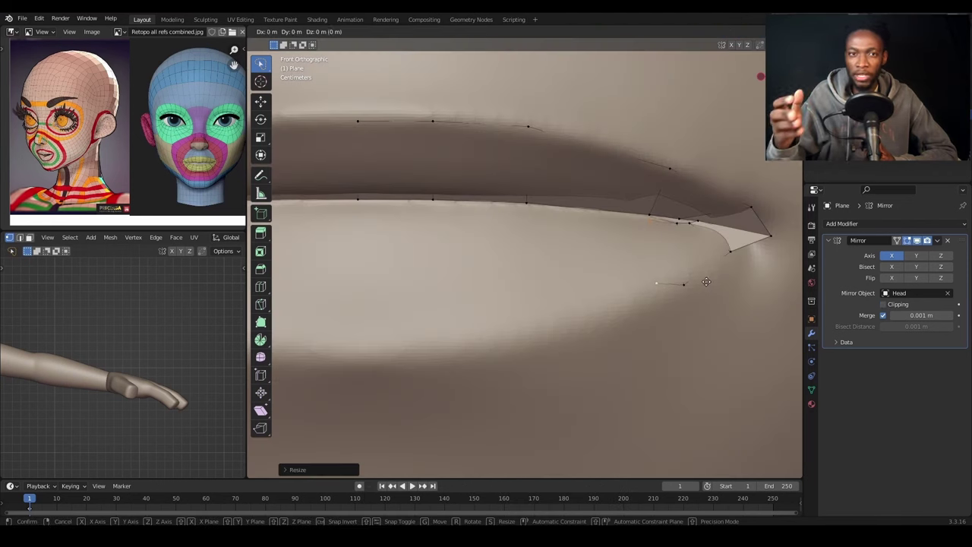
Step: Extrude and scale retopology vertices along the lip outline, then edit the head retopology mesh
key(e)
key(s)
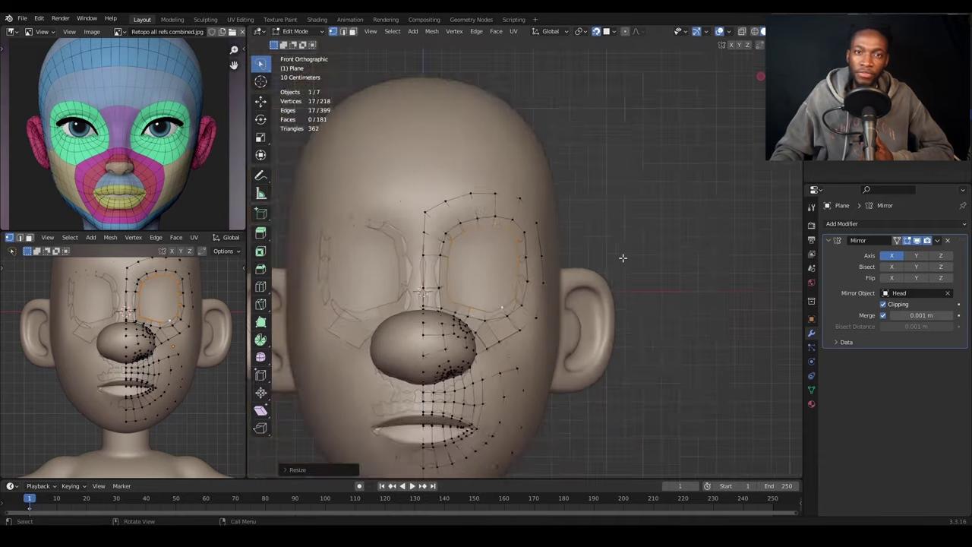
scroll(570, 287, up, 1)
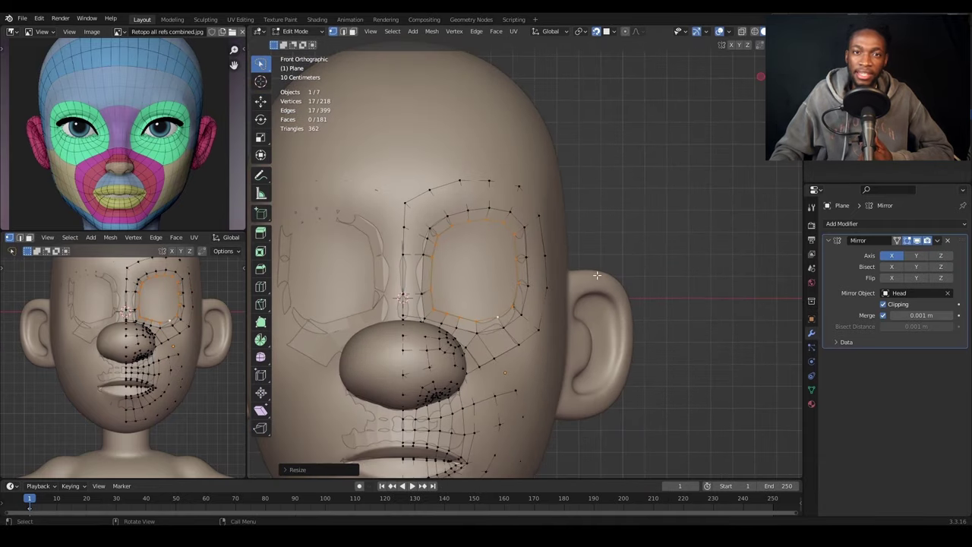
scroll(607, 256, up, 1)
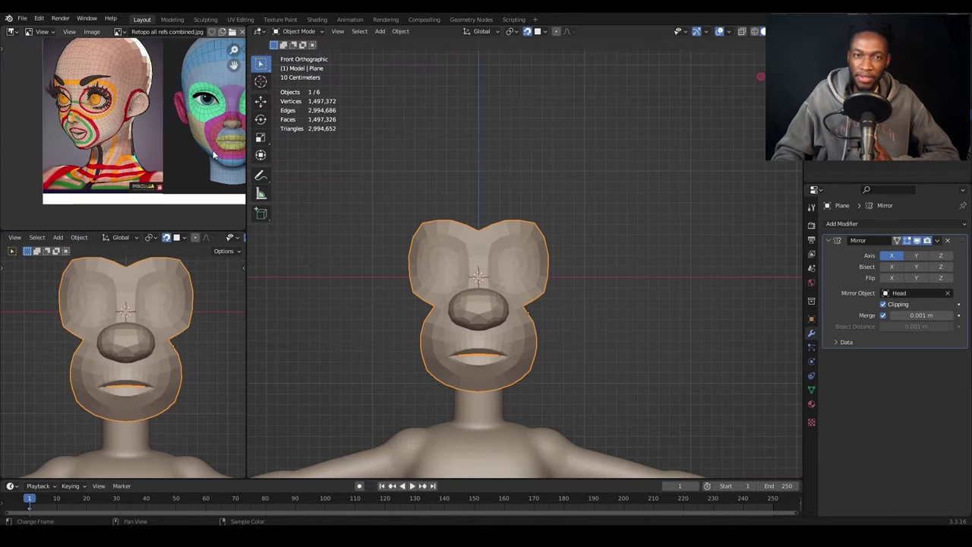
key(Tab)
scroll(572, 279, up, 3)
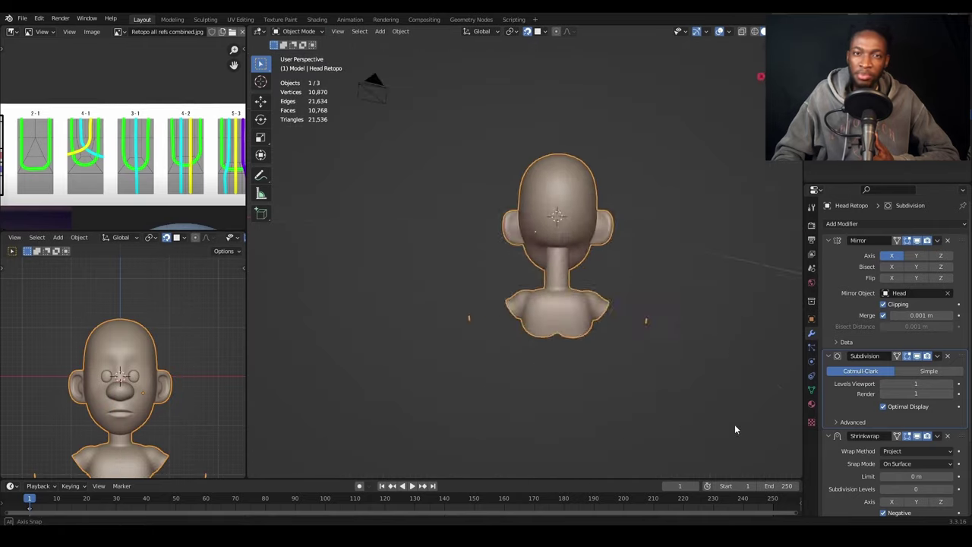
middle_drag(734, 424, 399, 417)
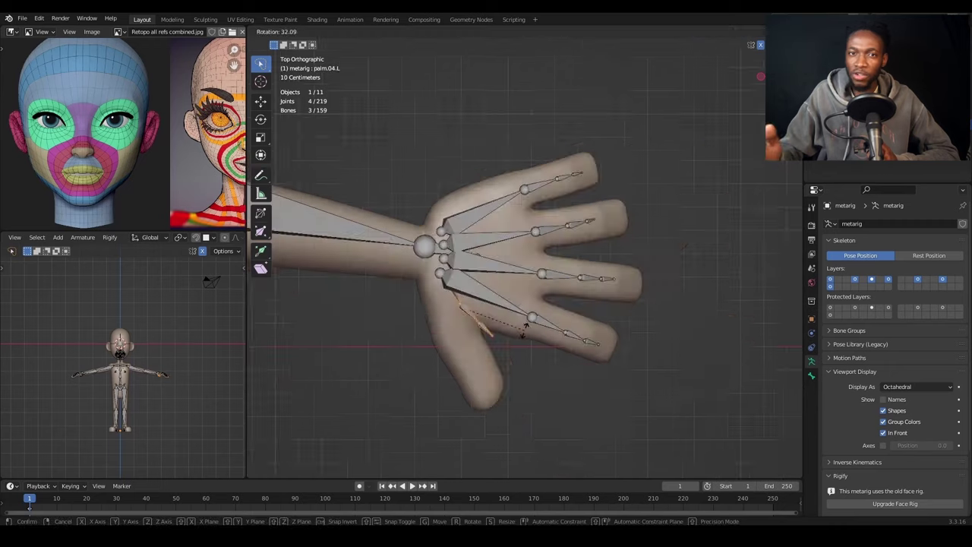
Step: Rotate the palm bone into the finger and test-move the foot.L.001 bone, then cancel
middle_drag(573, 282, 574, 286)
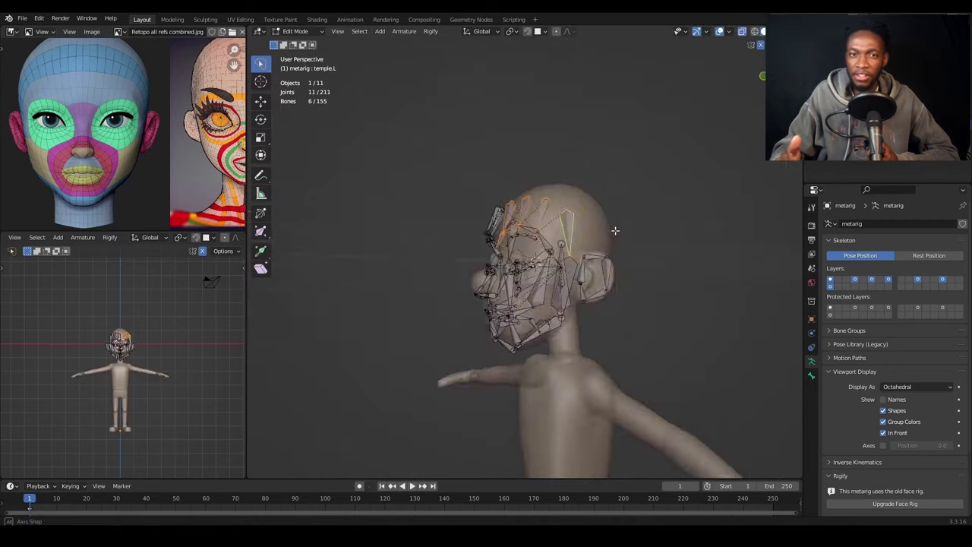
middle_drag(615, 230, 706, 259)
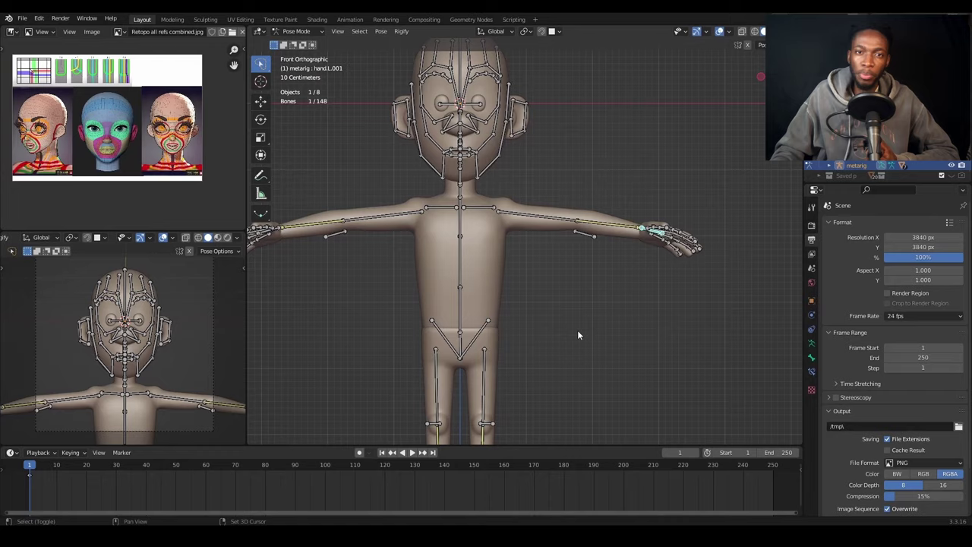
scroll(532, 289, down, 3)
key(KP_3)
scroll(659, 359, up, 5)
click(501, 275)
key(g)
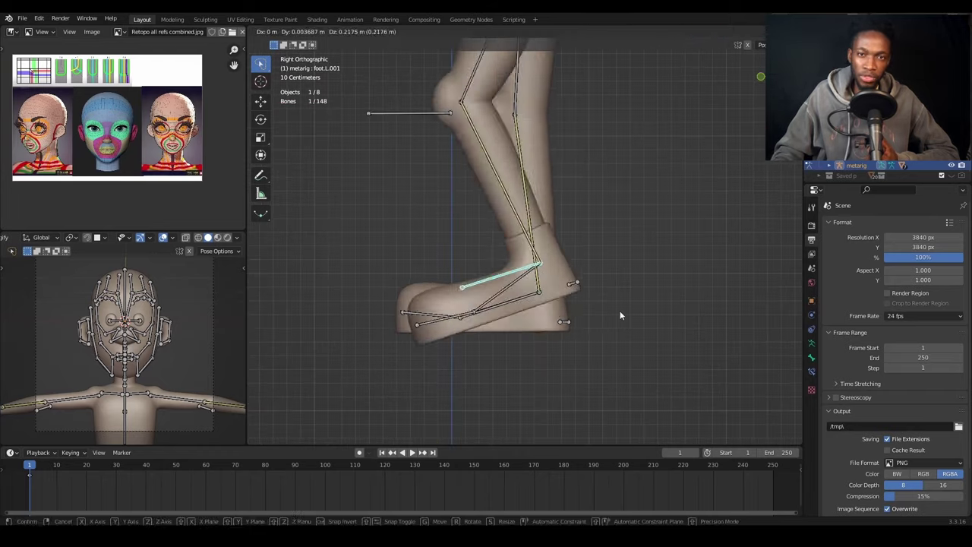
scroll(621, 315, down, 6)
key(Escape)
key(ctrl+KP_3)
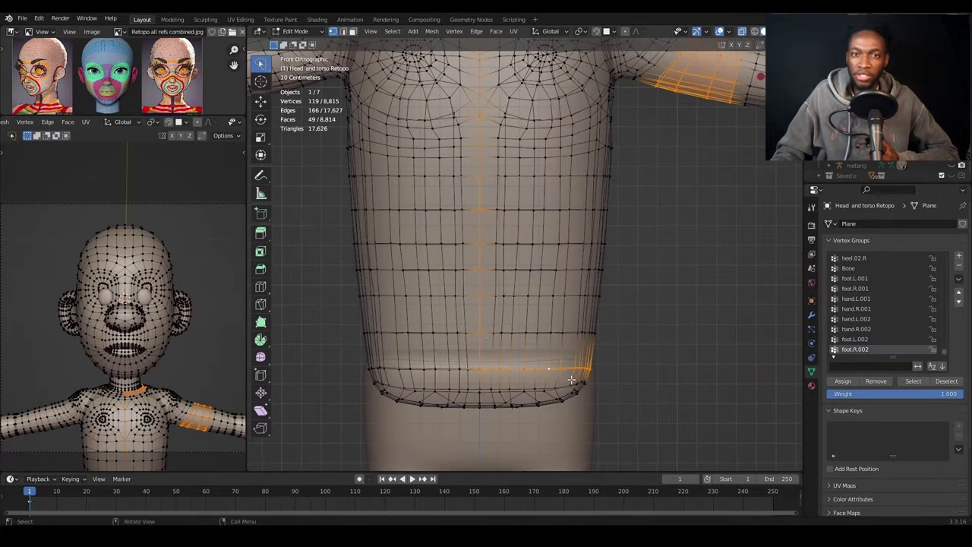
Step: Select the whole shirt region and separate it into its own object
key(l)
middle_drag(571, 380, 488, 318)
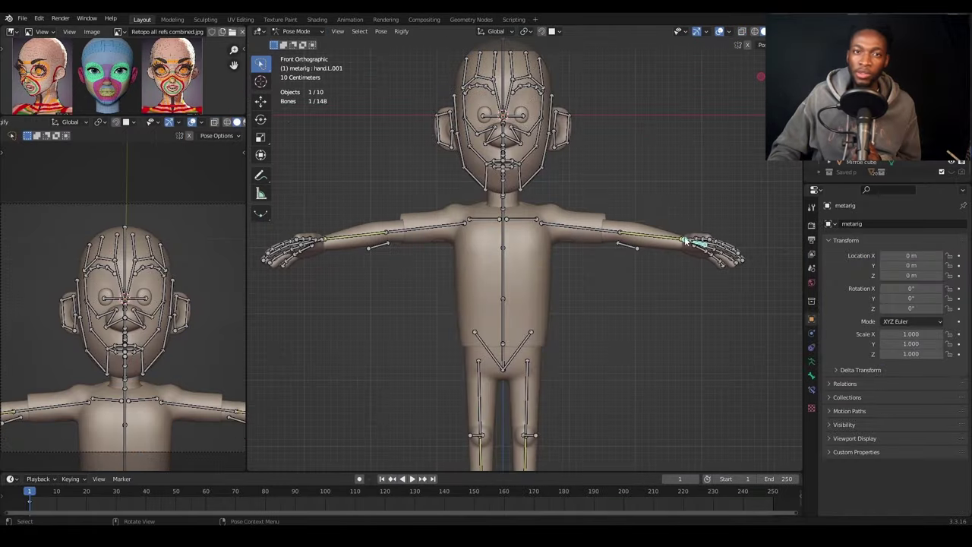
key(g)
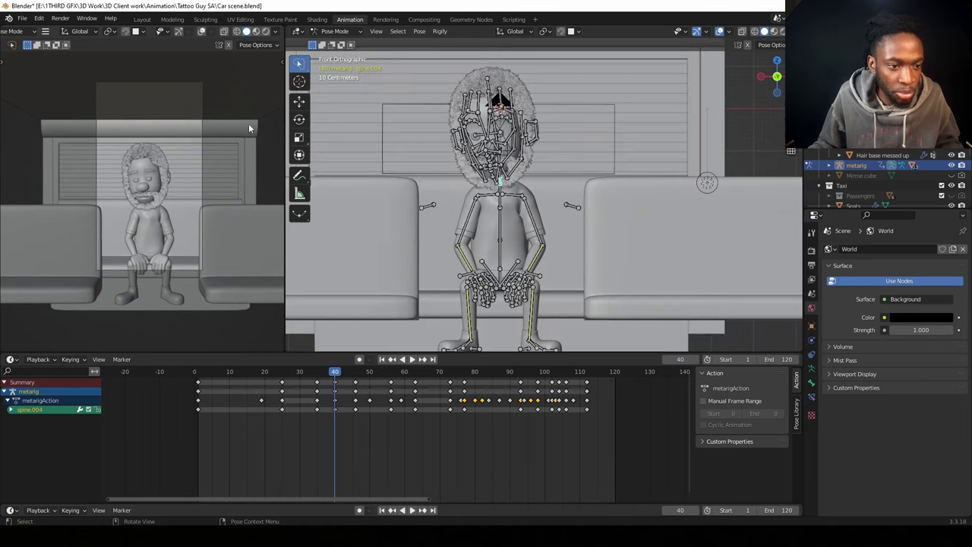
Step: Scrub from frame 40 to 56 and orbit to check the hand-to-face pose
drag(334, 418, 390, 456)
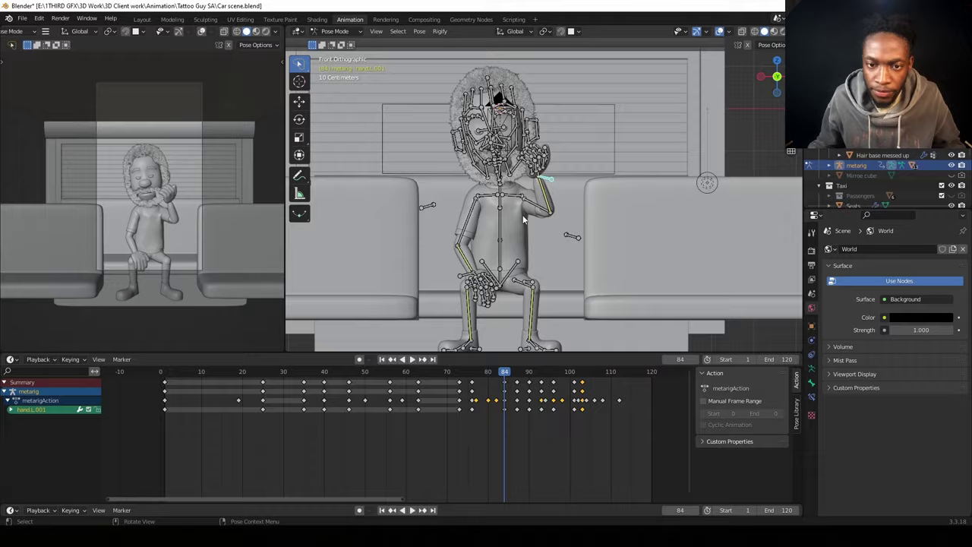
middle_drag(523, 220, 579, 174)
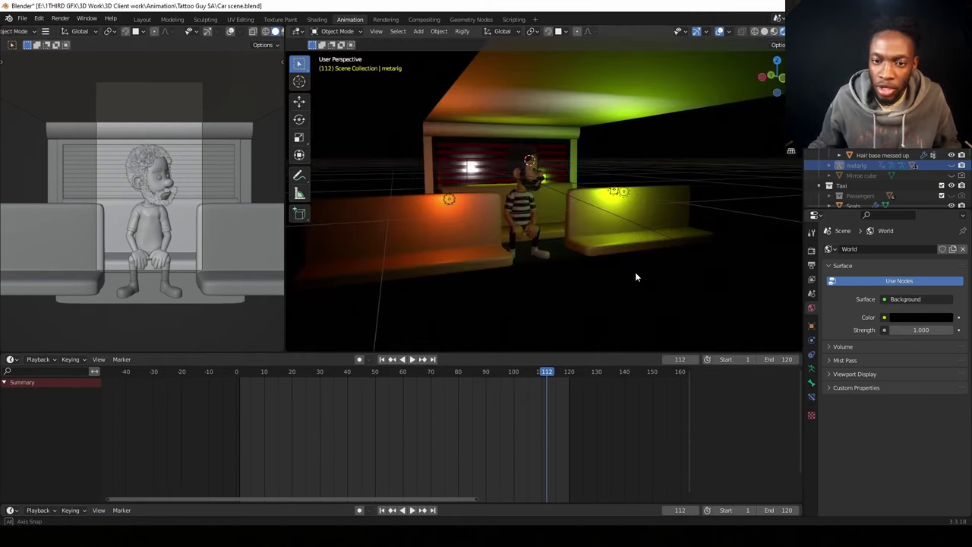
Step: Orbit around the bus interior to inspect the orange and yellow-green lighting on the seats
middle_drag(637, 277, 605, 240)
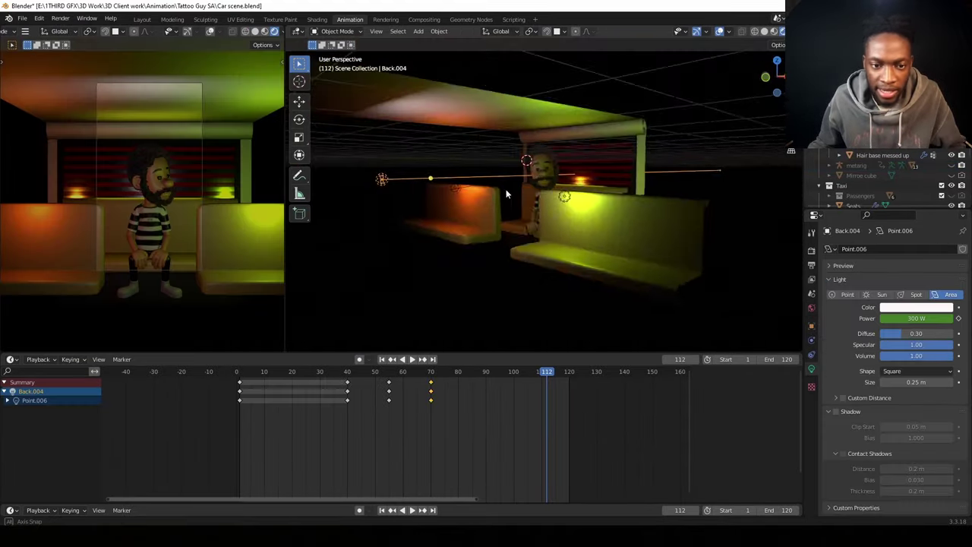
middle_drag(425, 190, 502, 190)
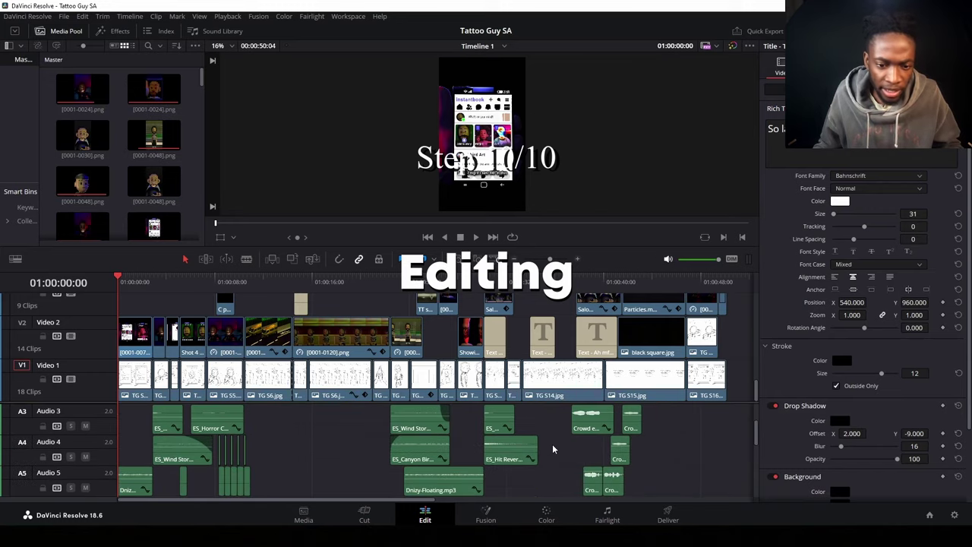
Step: At 01:00:18:08, toggle the Video 2 track off and back on to compare
scroll(554, 449, down, 1)
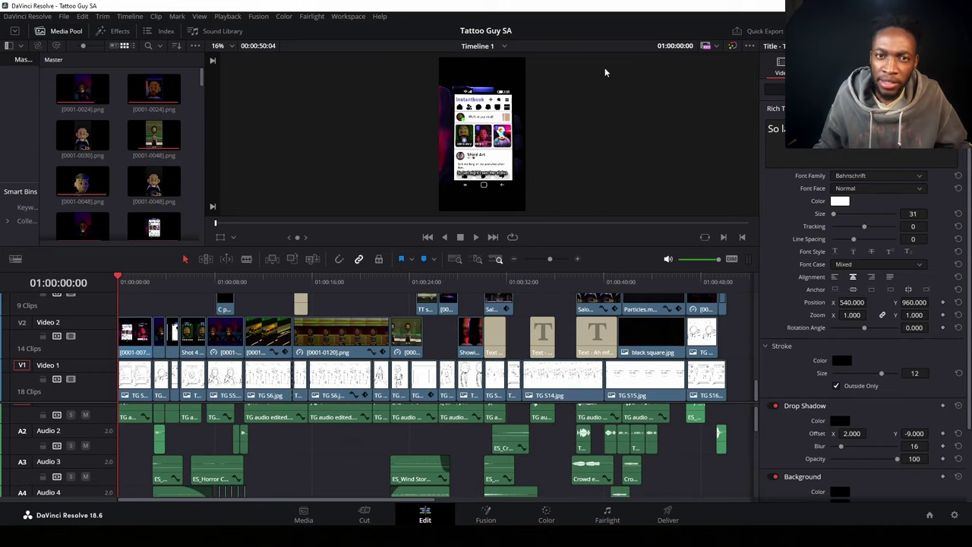
click(340, 282)
click(71, 335)
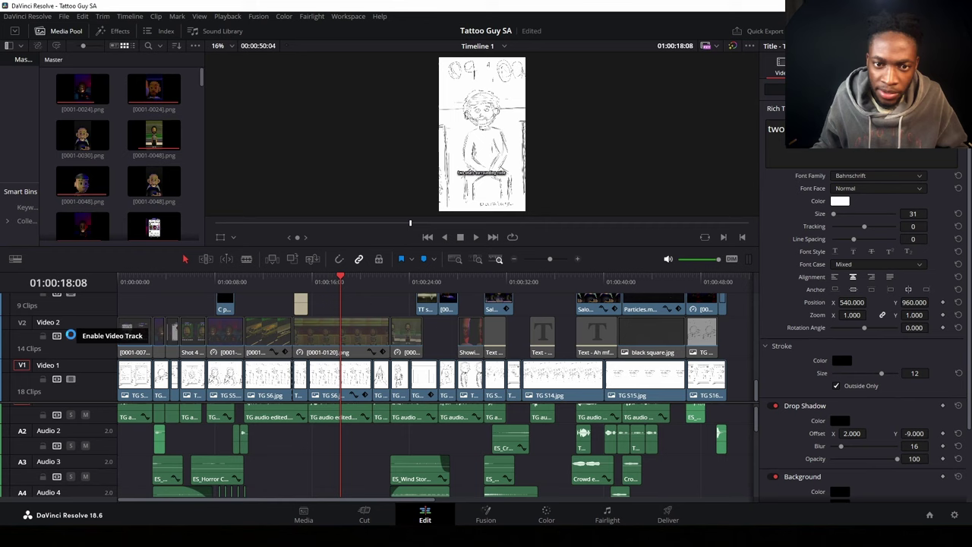
click(70, 335)
scroll(70, 337, up, 3)
scroll(396, 342, down, 5)
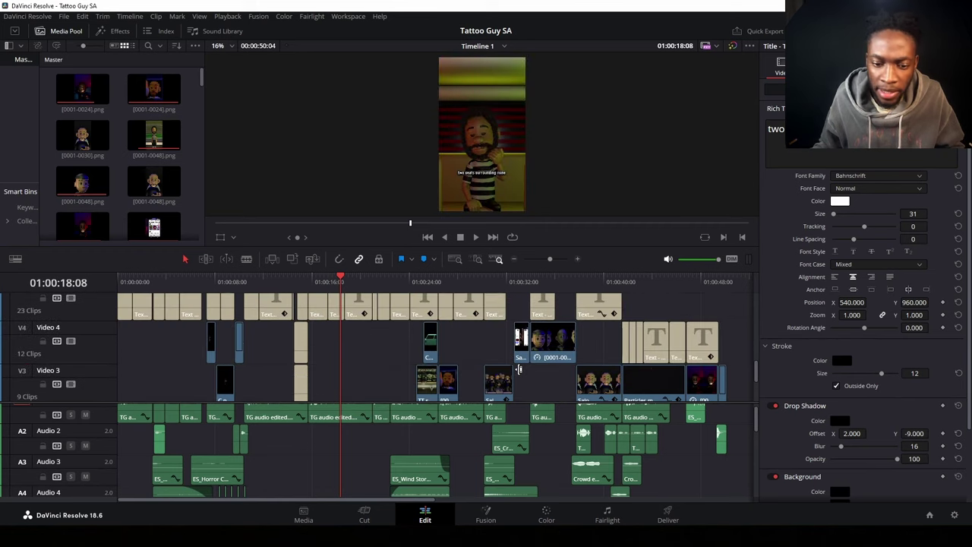
scroll(396, 448, down, 3)
Step: Open Change Clip Speed for the [0001-0120].png clip on Video 2
click(383, 327)
right_click(357, 339)
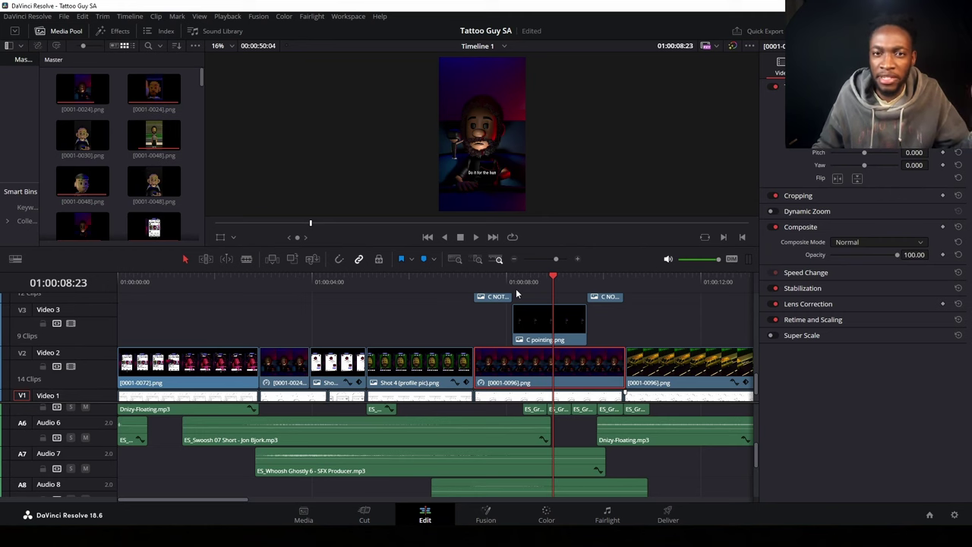
key(r)
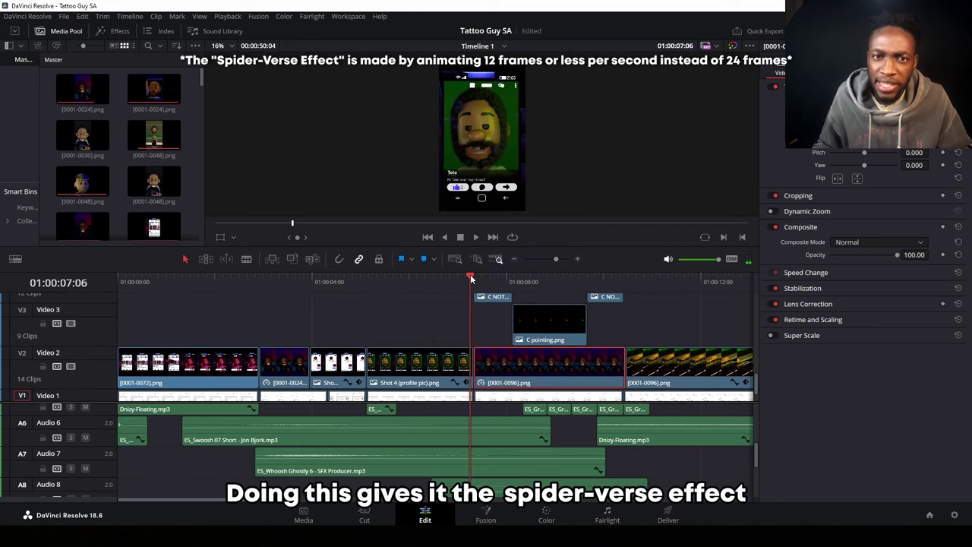
Step: Play back the Tattoo Guy SA timeline to review the edit
click(535, 280)
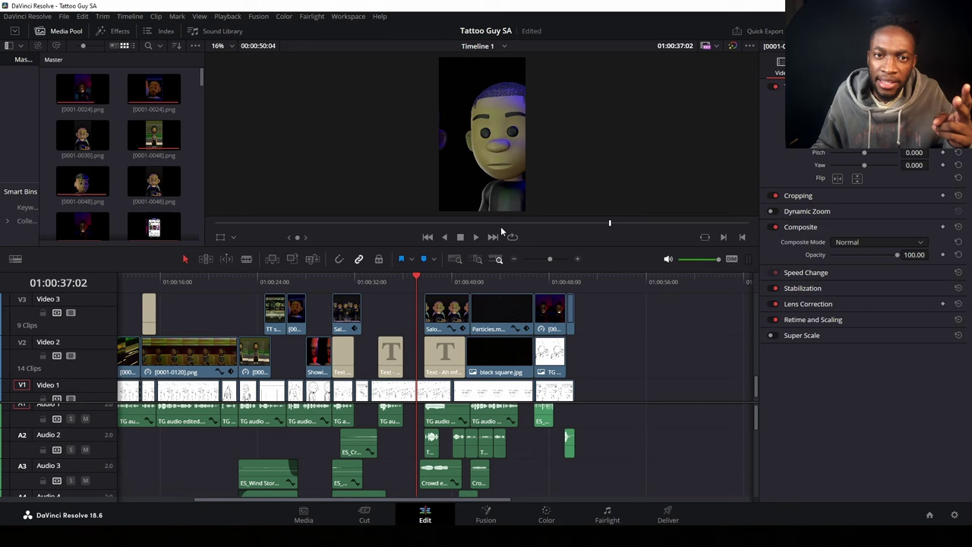
scroll(526, 442, up, 1)
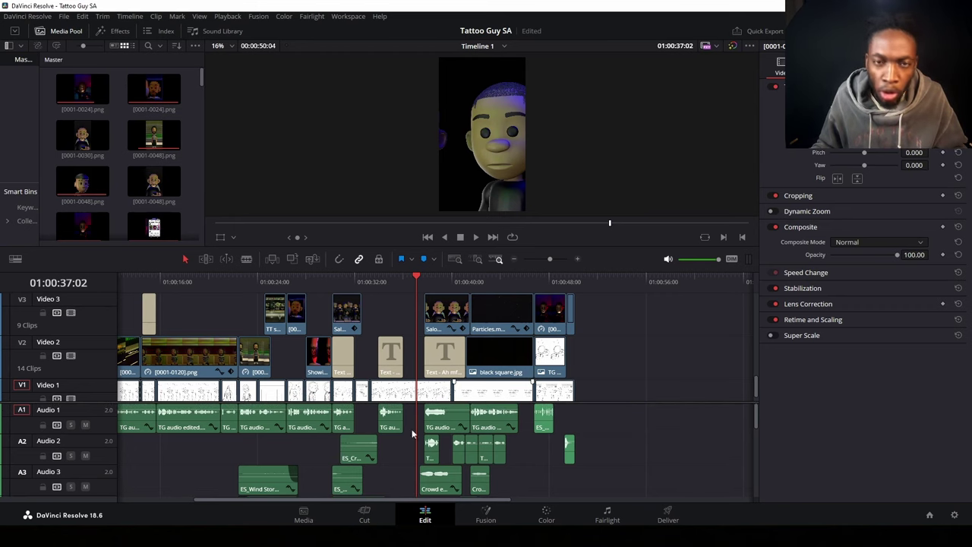
key(space)
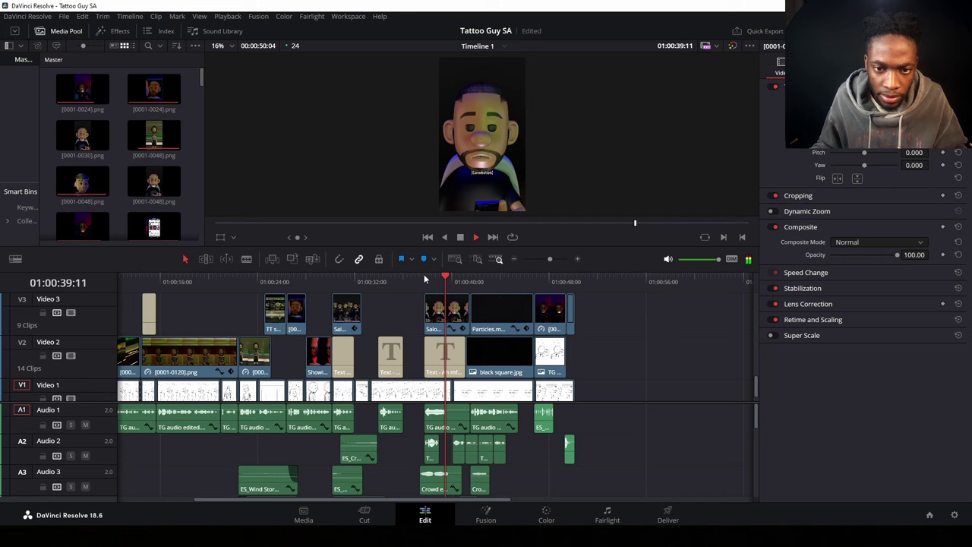
scroll(628, 451, down, 3)
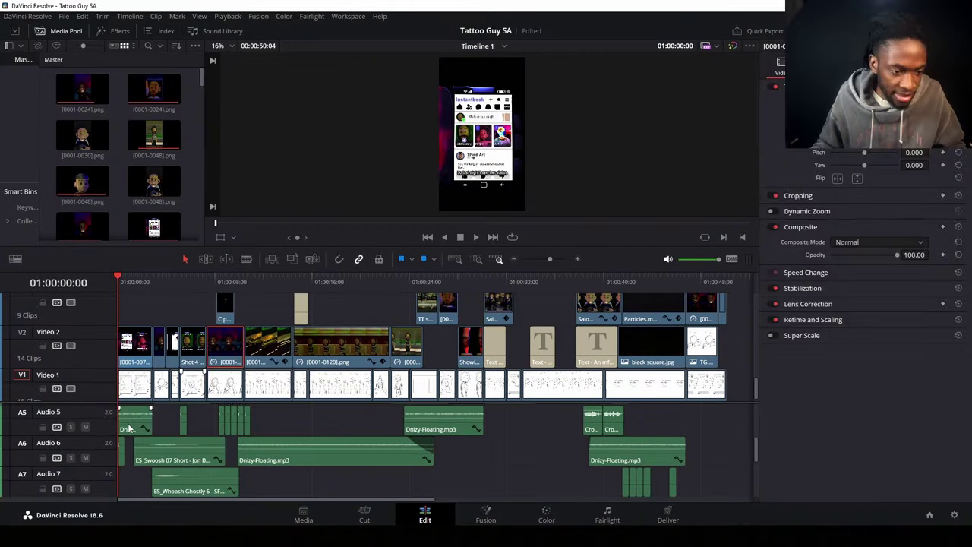
click(186, 472)
click(264, 460)
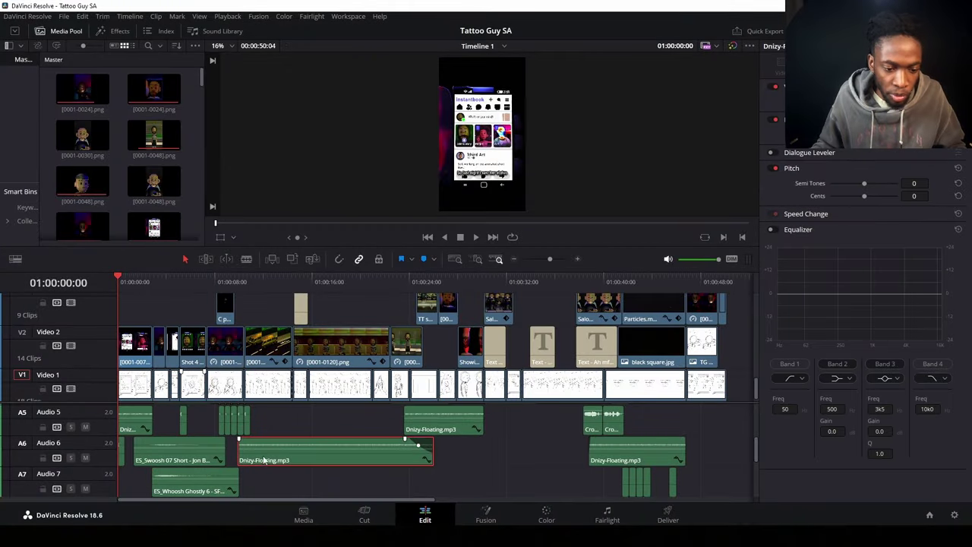
click(438, 427)
scroll(533, 423, right, 3)
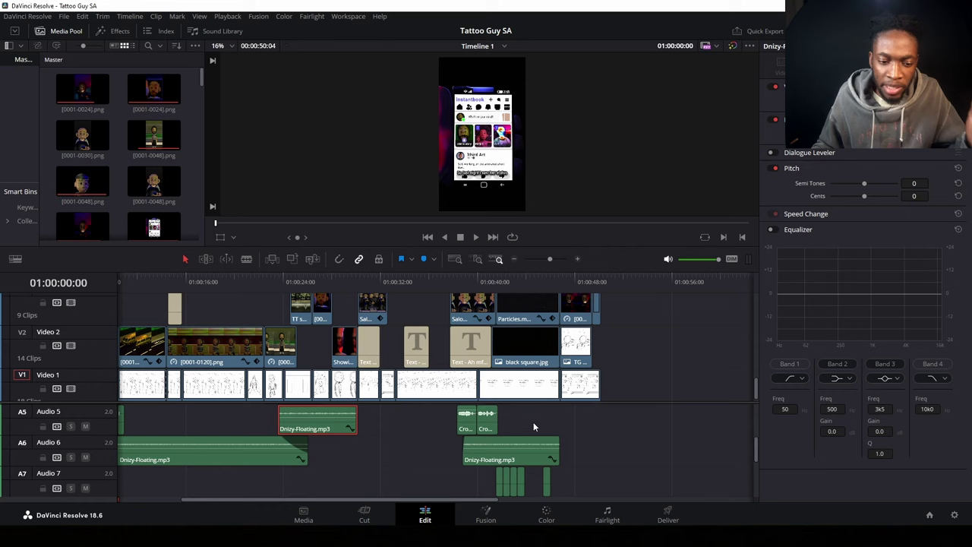
scroll(534, 422, up, 1)
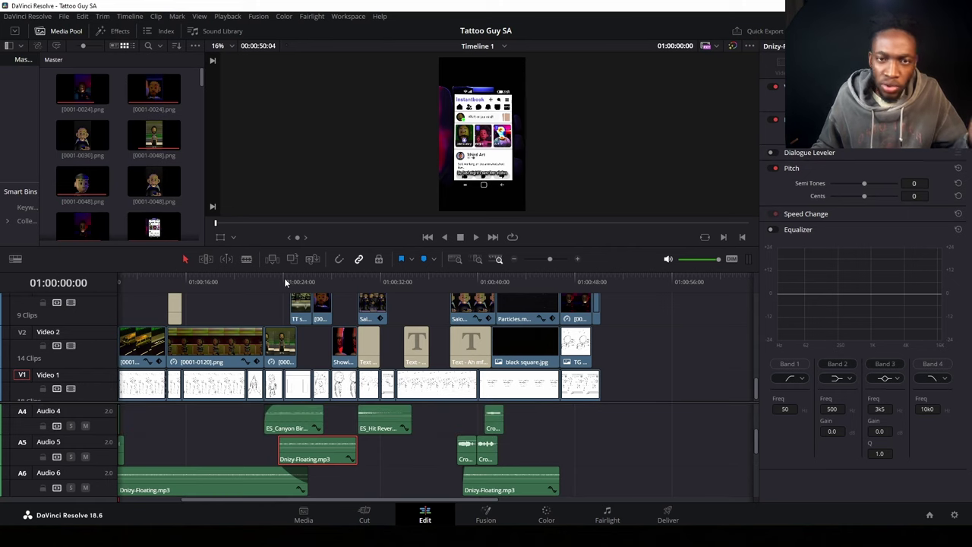